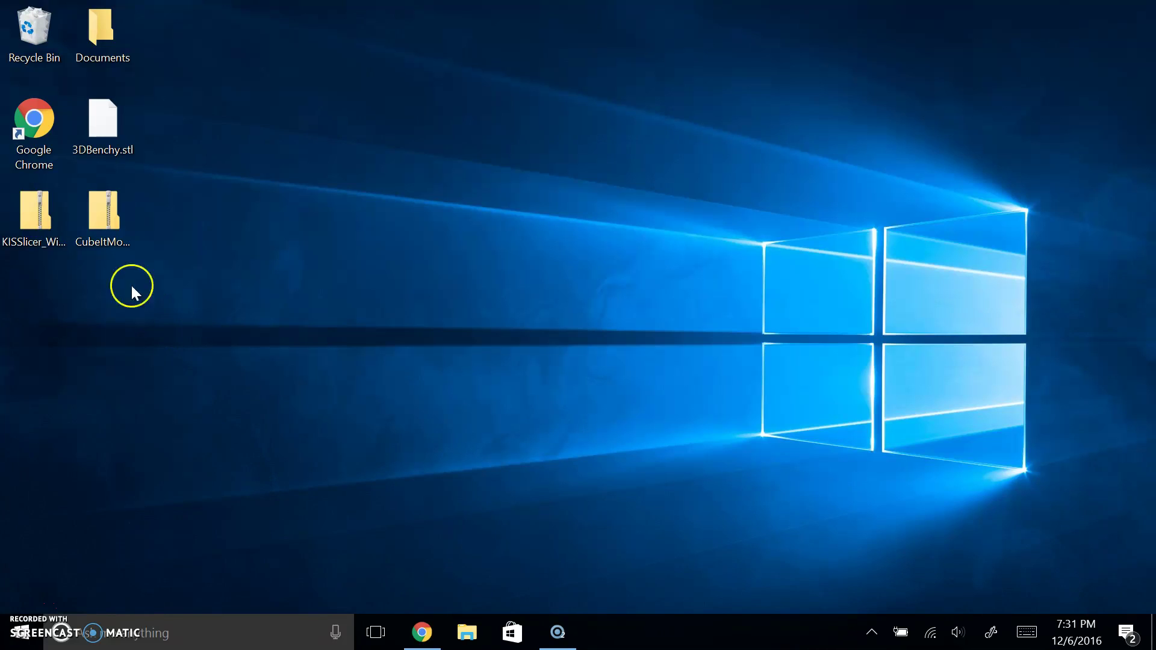
Extract KISSlicer_Win64_1.5_Release.zip to the desktop and open the extracted folder.
right_click(31, 227)
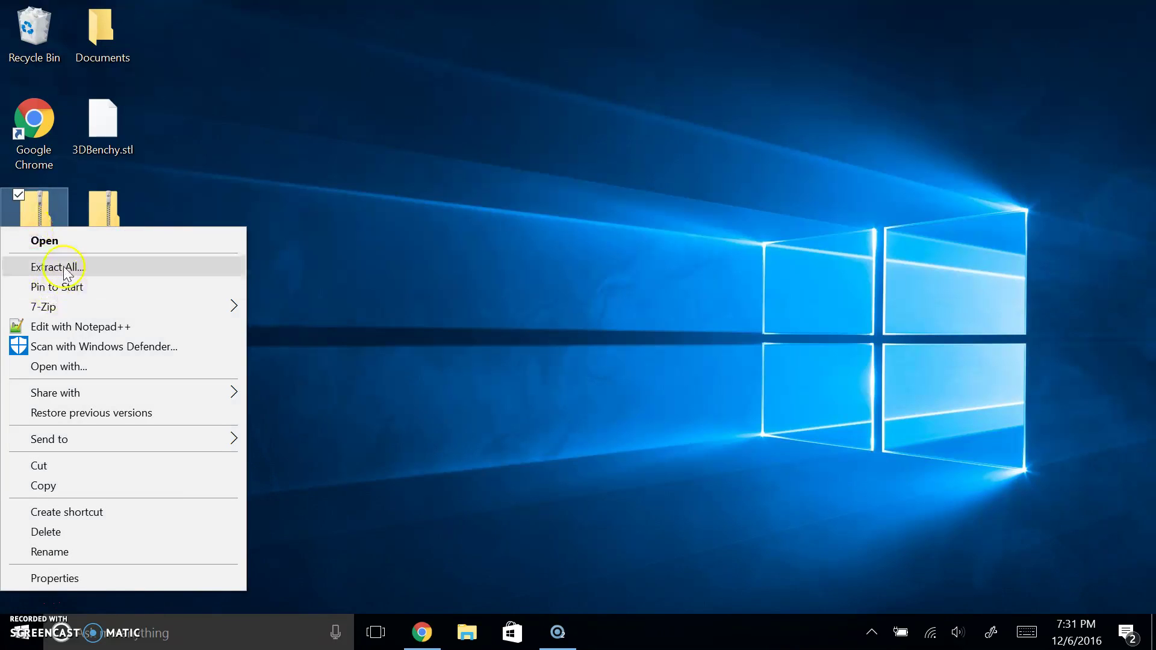
left_click(63, 267)
left_click(750, 508)
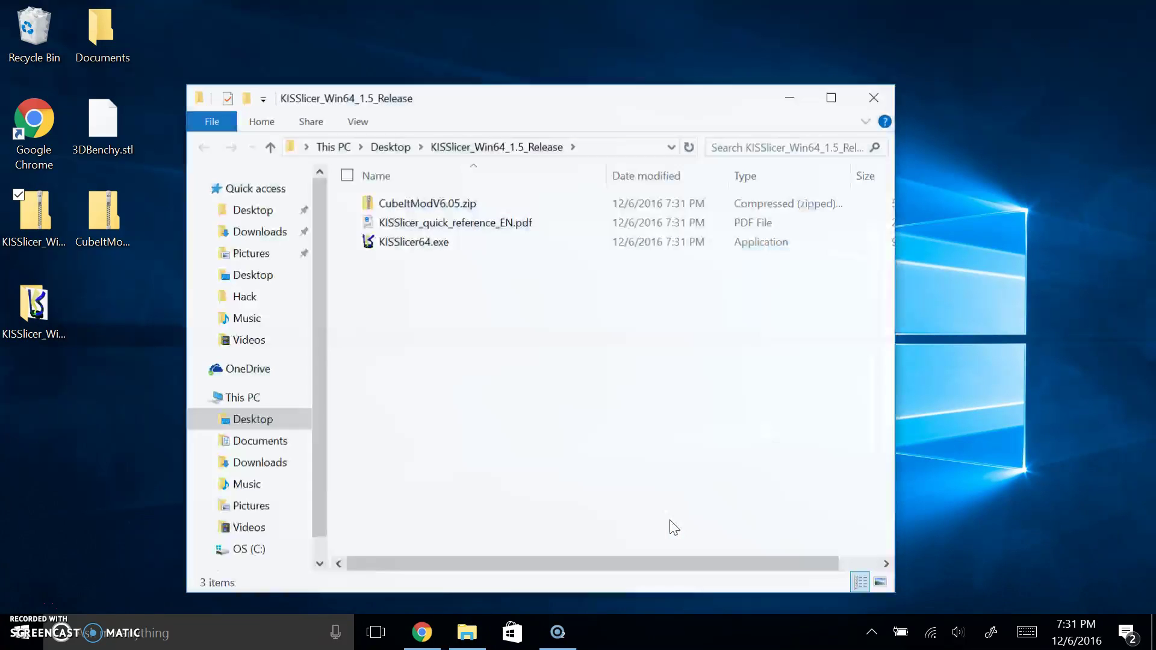
left_click(544, 359)
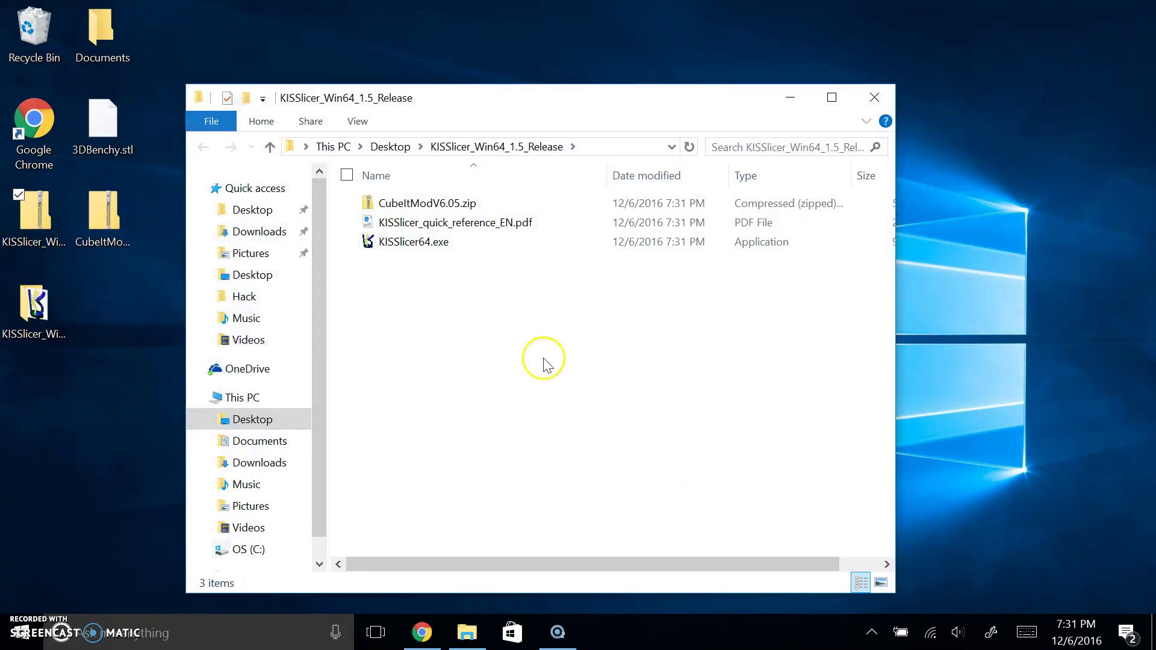
left_click(630, 98)
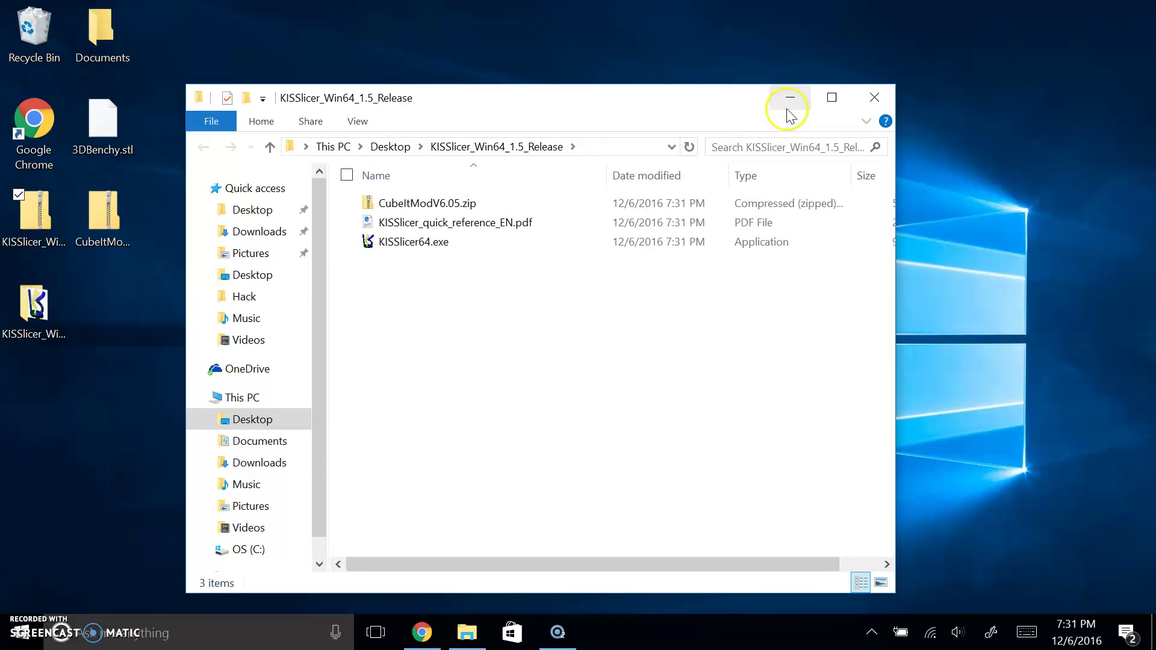
Extract CubeItModV6.05.zip to the desktop and open the CubeItModV6.05 folder.
left_click(881, 103)
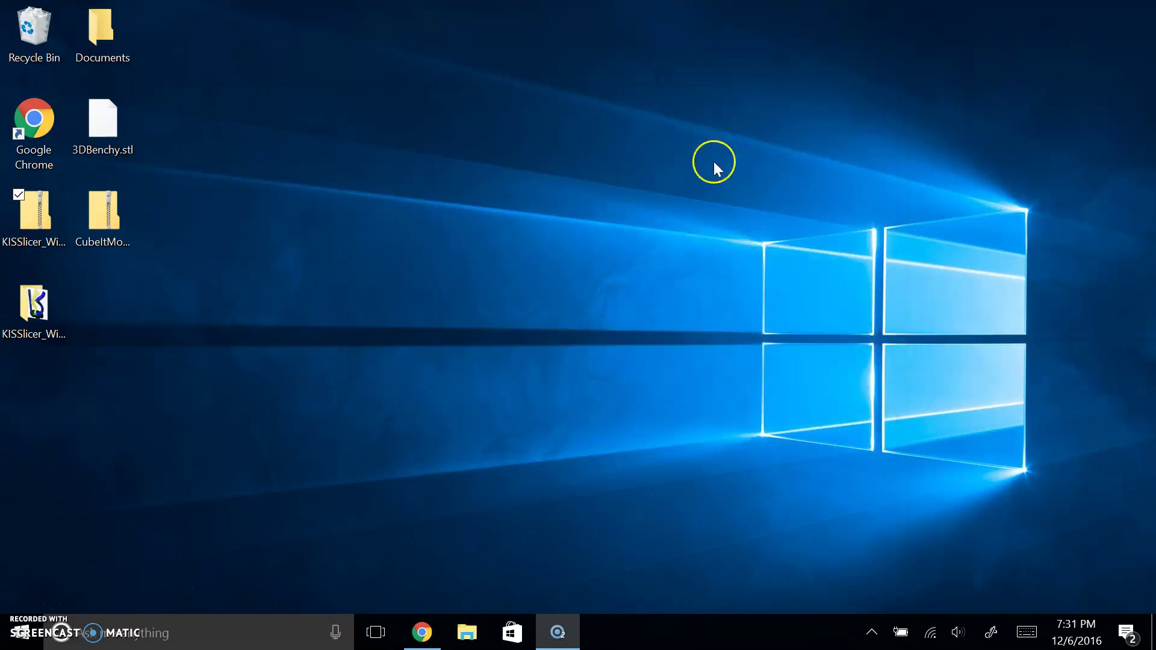
right_click(112, 220)
left_click(99, 261)
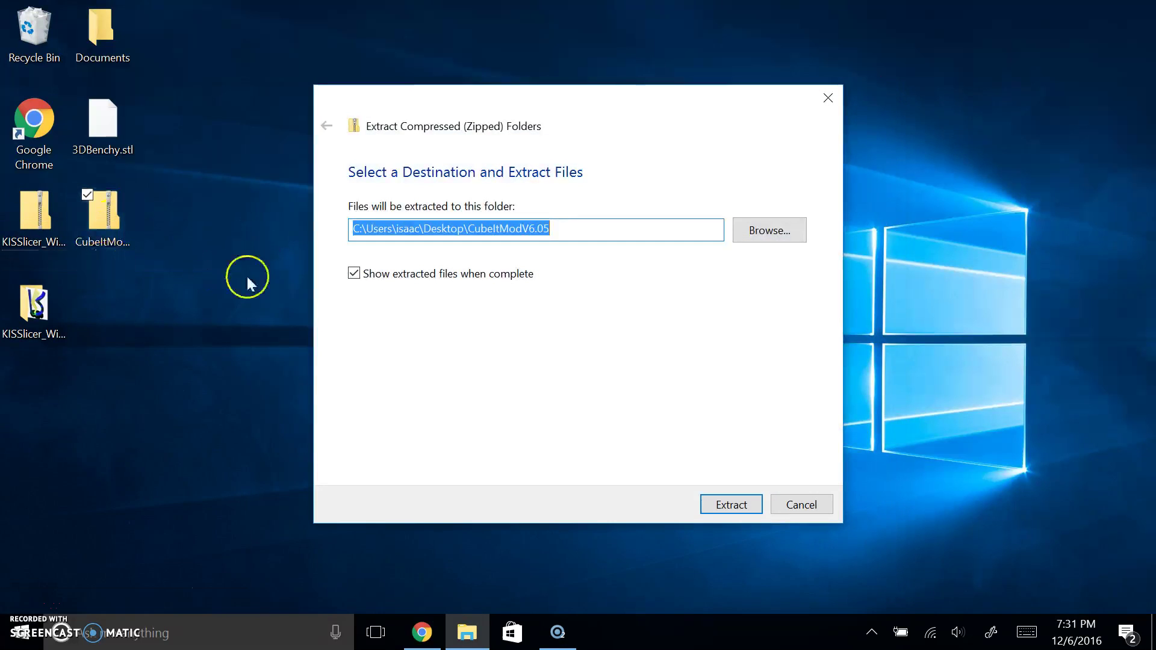
left_click(734, 506)
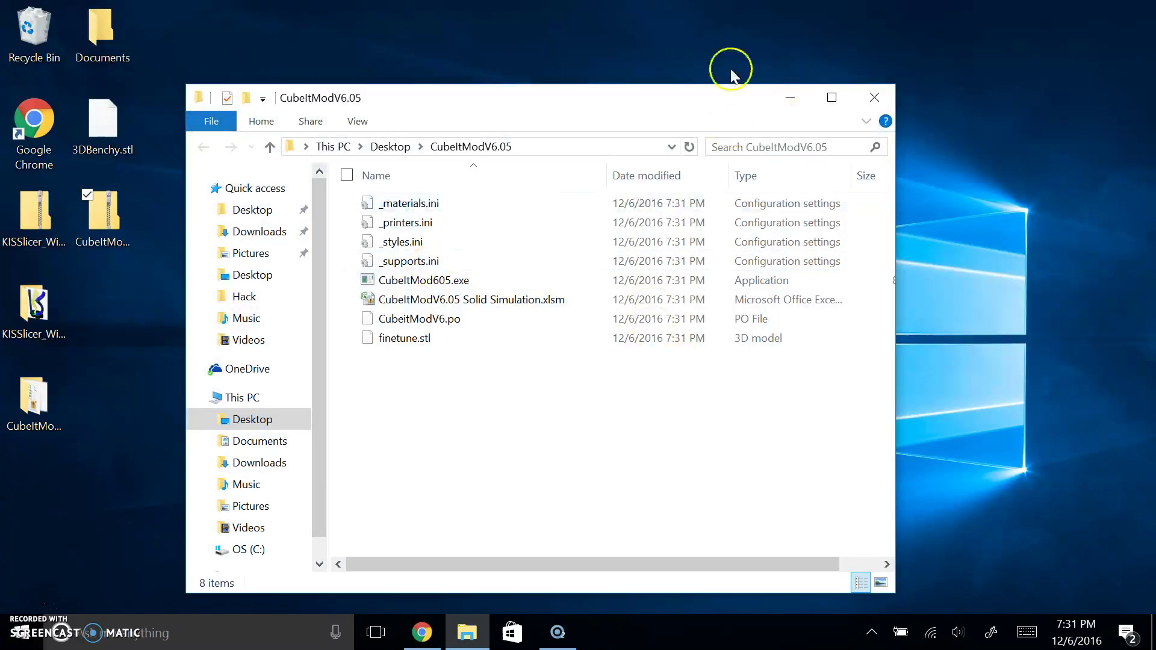
left_click(875, 97)
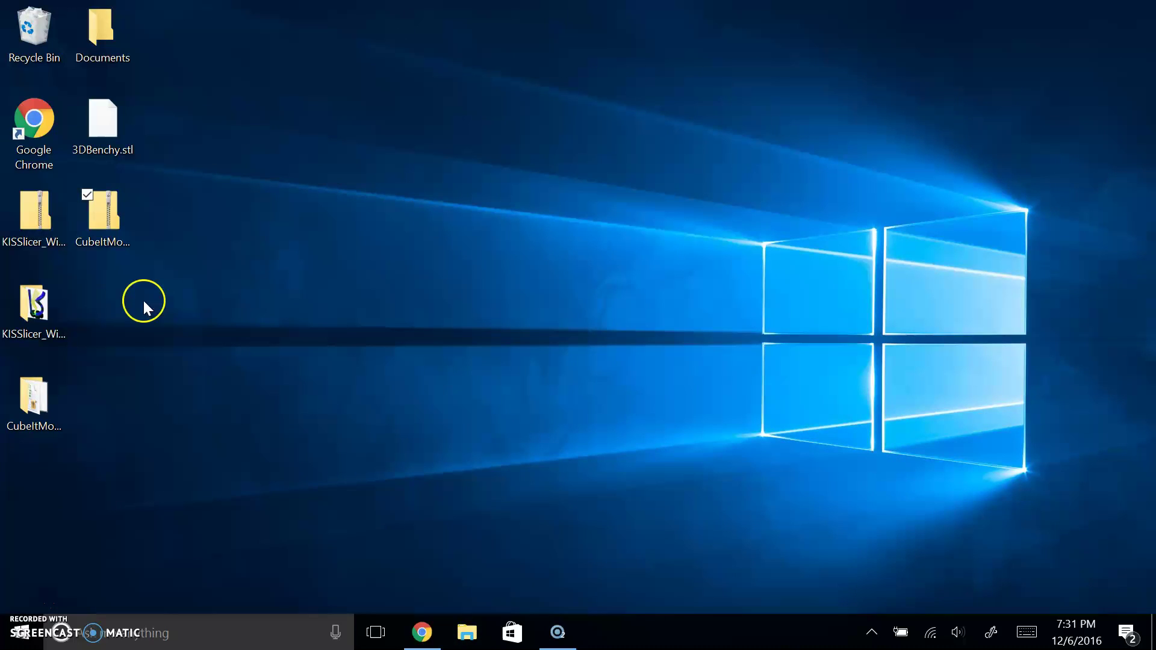
left_click(25, 394)
left_click_drag(26, 394, 118, 312)
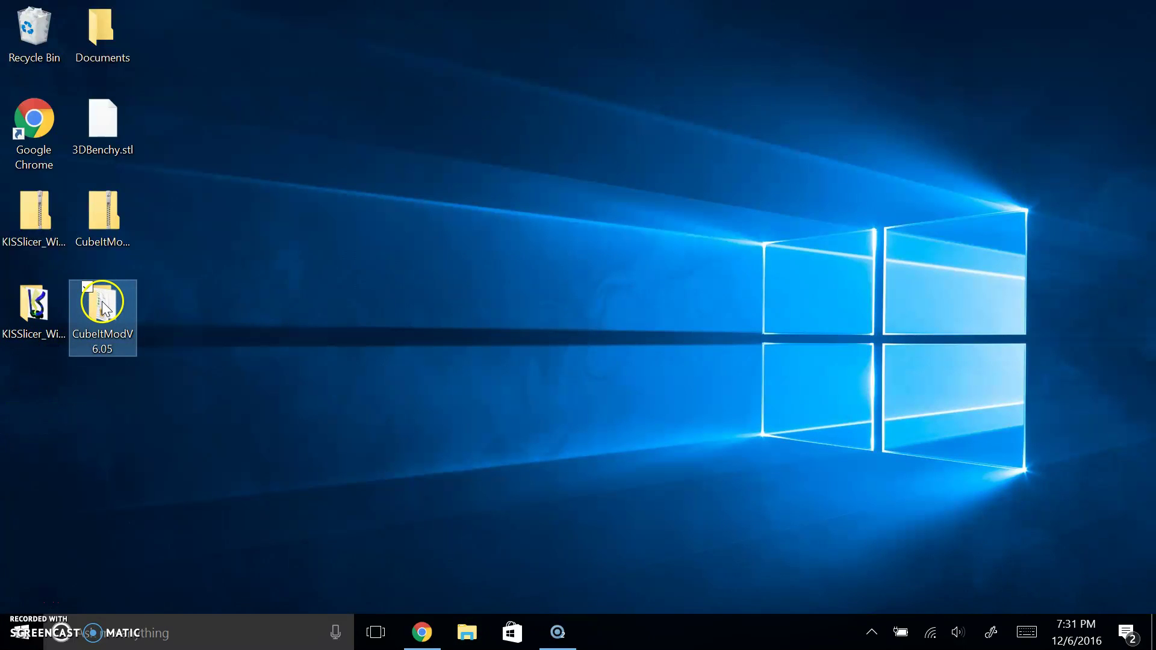
double_click(125, 318)
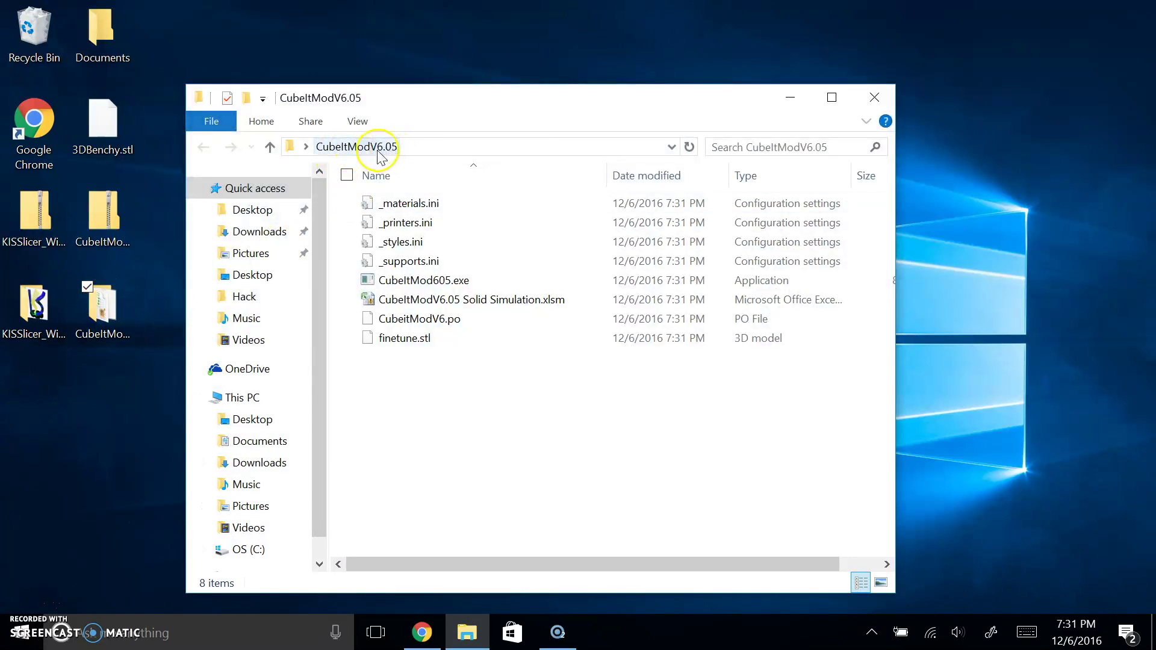
Cut all eight CubeItMod files and paste them into the KISSlicer_Win64_1.5_Release folder.
left_click_drag(421, 366, 386, 207)
right_click(408, 223)
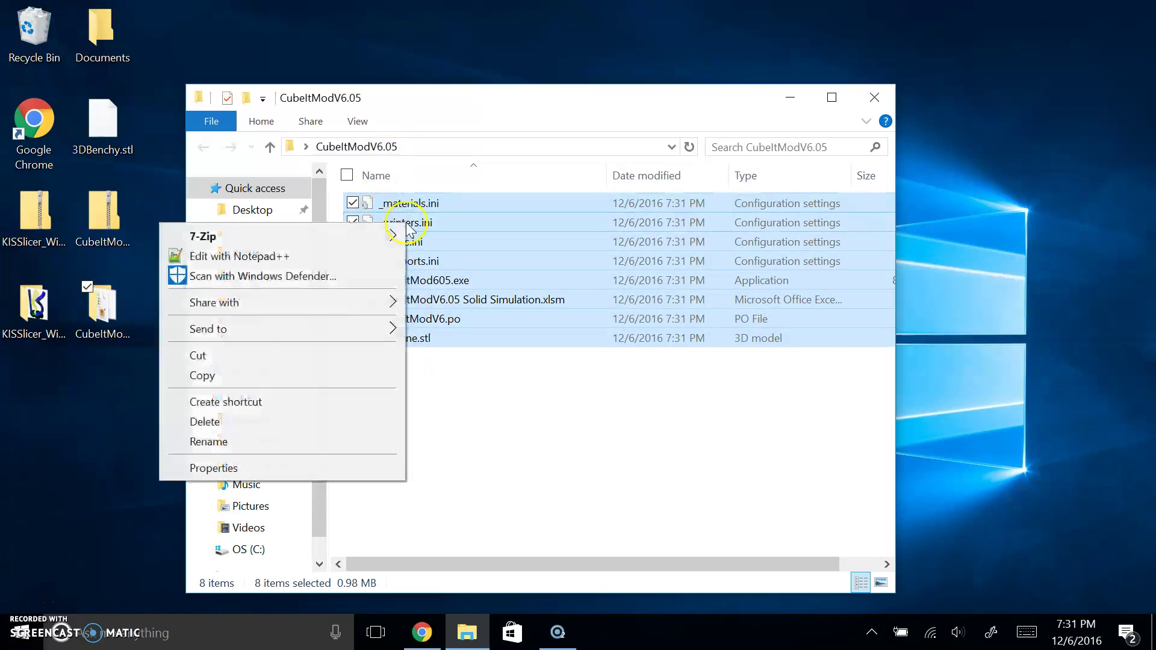
left_click(251, 356)
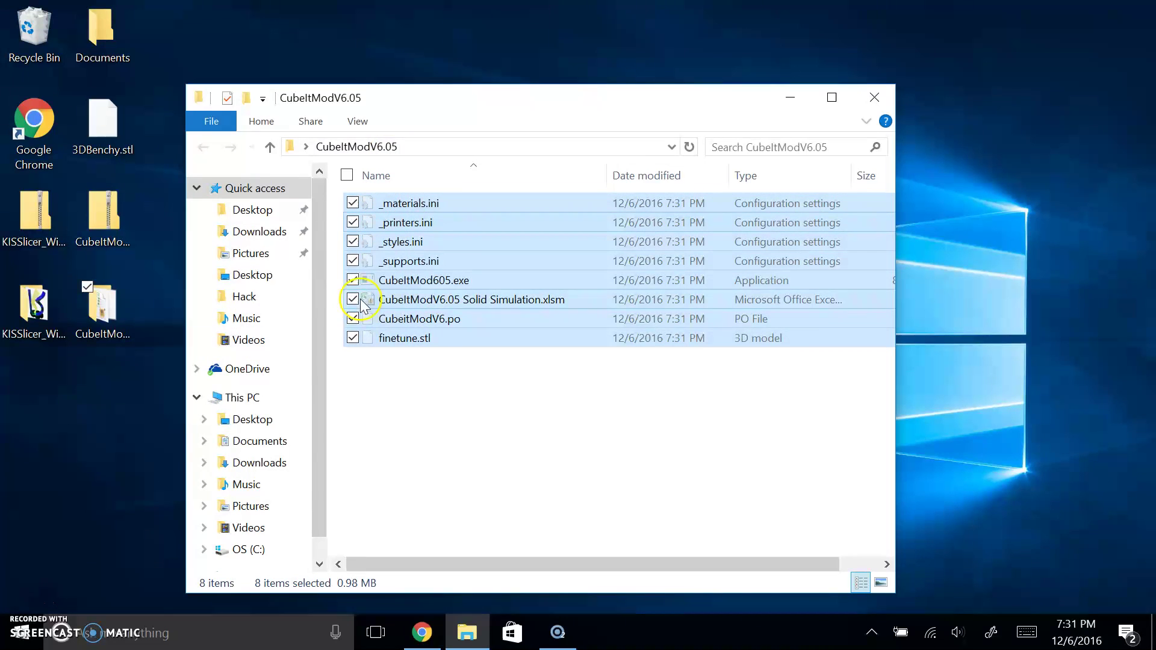
double_click(49, 321)
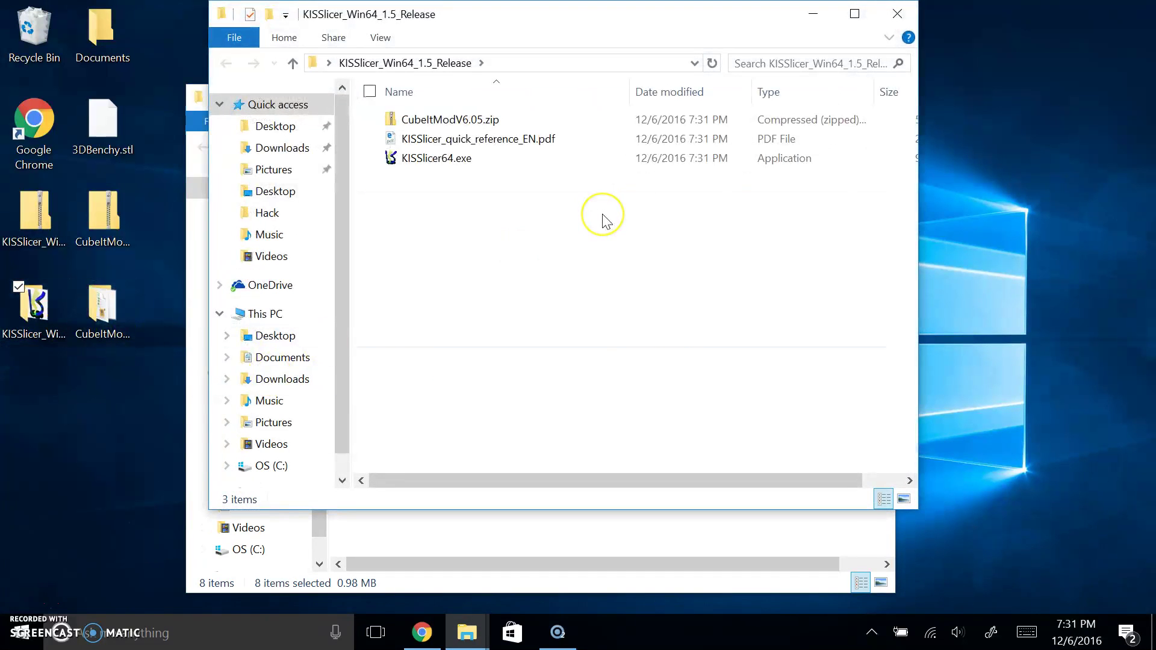
right_click(602, 218)
left_click(446, 341)
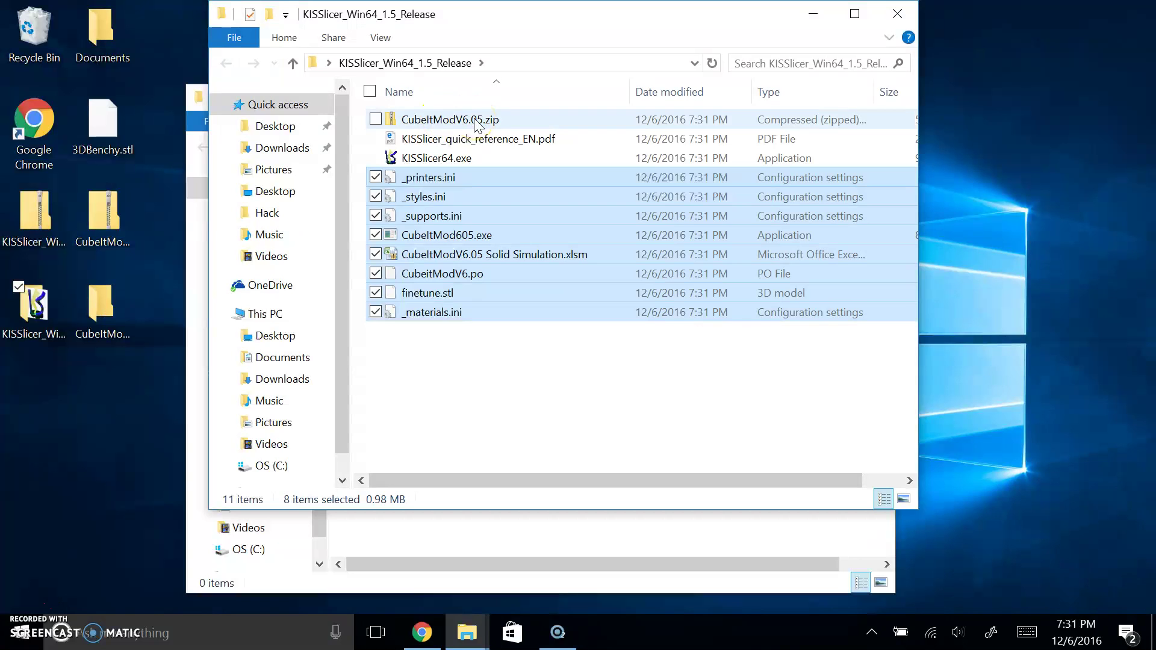
left_click(459, 376)
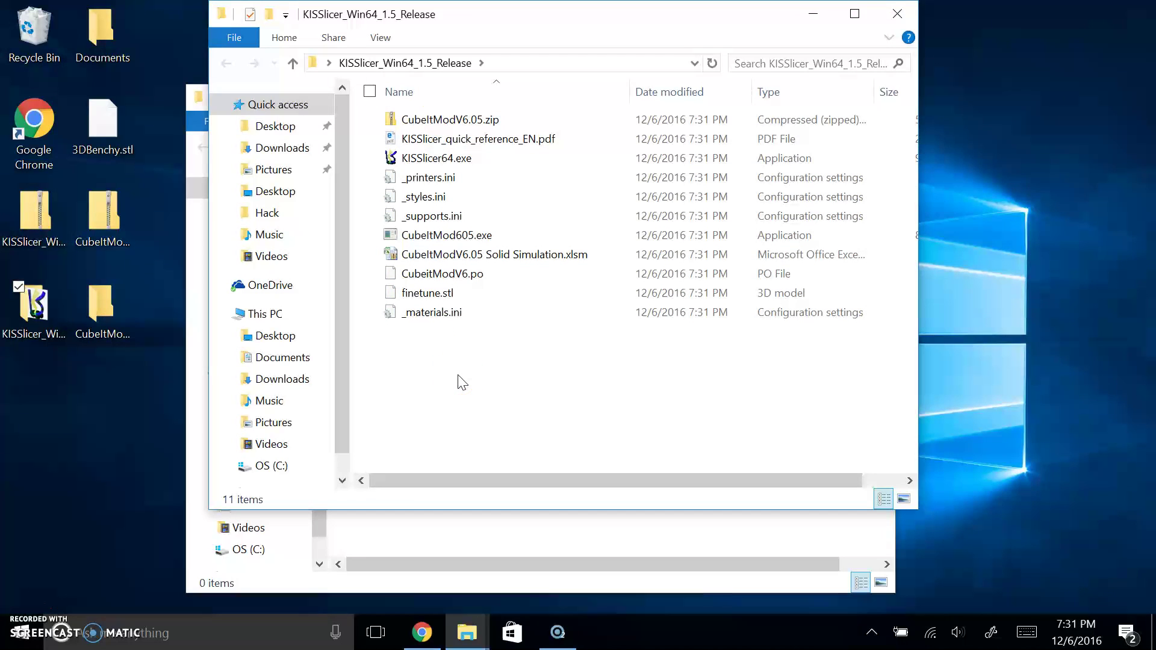
Move KISSlicer_Win64_1.5_Release.zip into the release folder, bringing it to 12 items.
left_click_drag(27, 247, 522, 371)
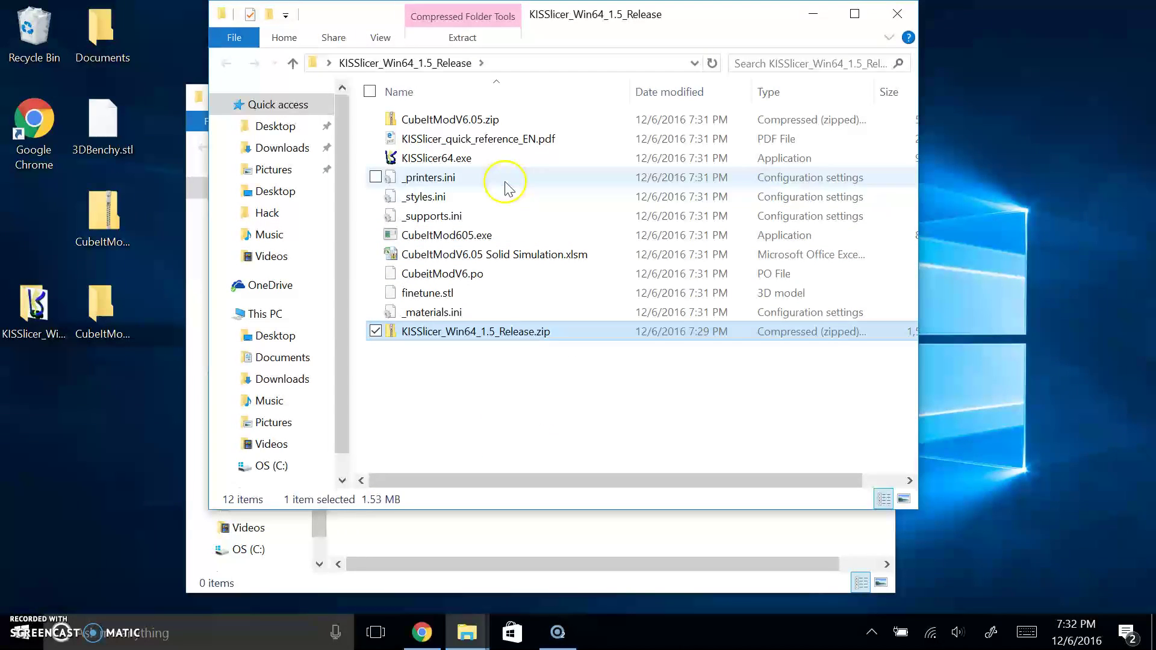
left_click(471, 140)
left_click(453, 318, "shift")
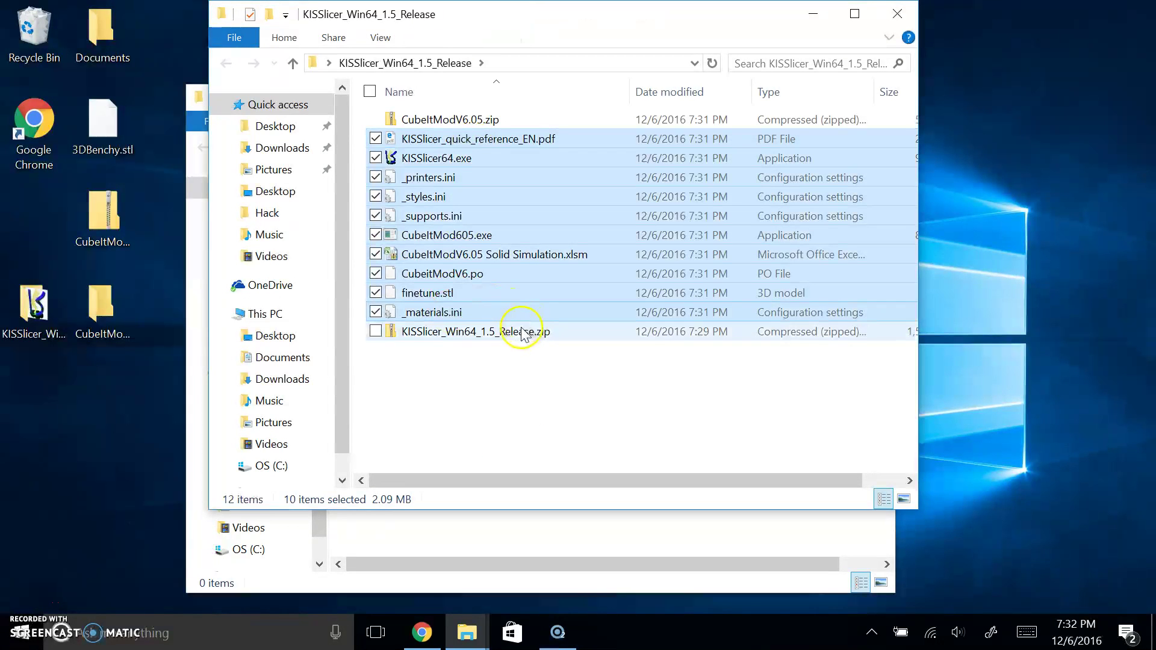
left_click(473, 351)
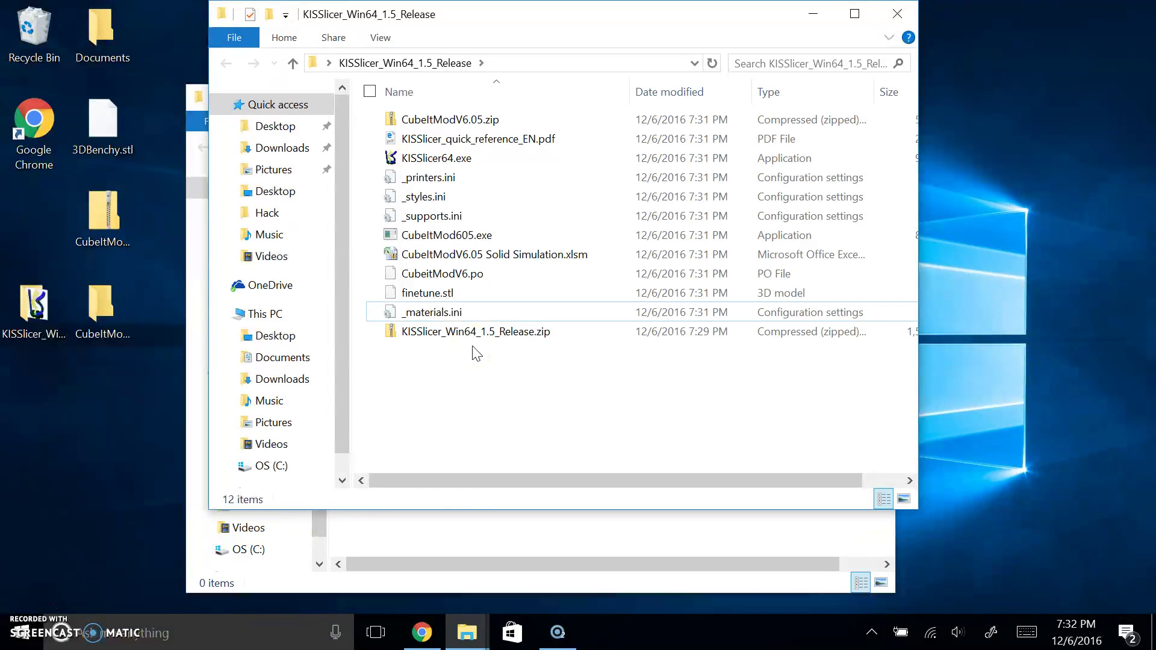
Close and delete the empty CubeItModV6.05 folder, then tidy the desktop icons and window.
left_click(460, 527)
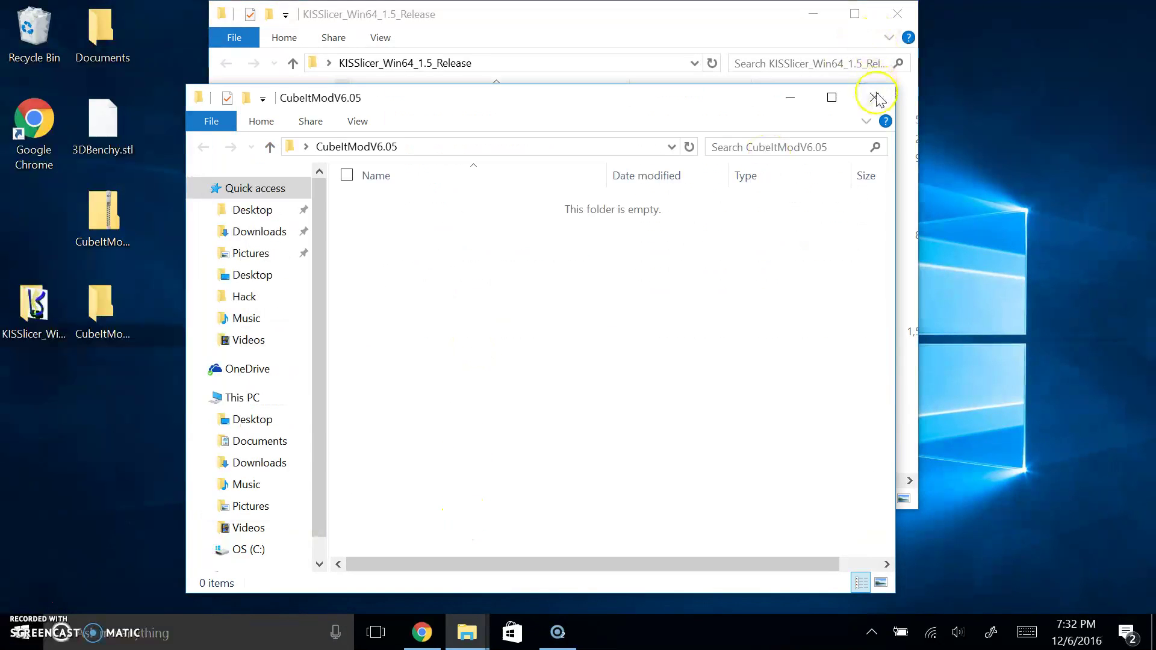
left_click(877, 54)
right_click(98, 316)
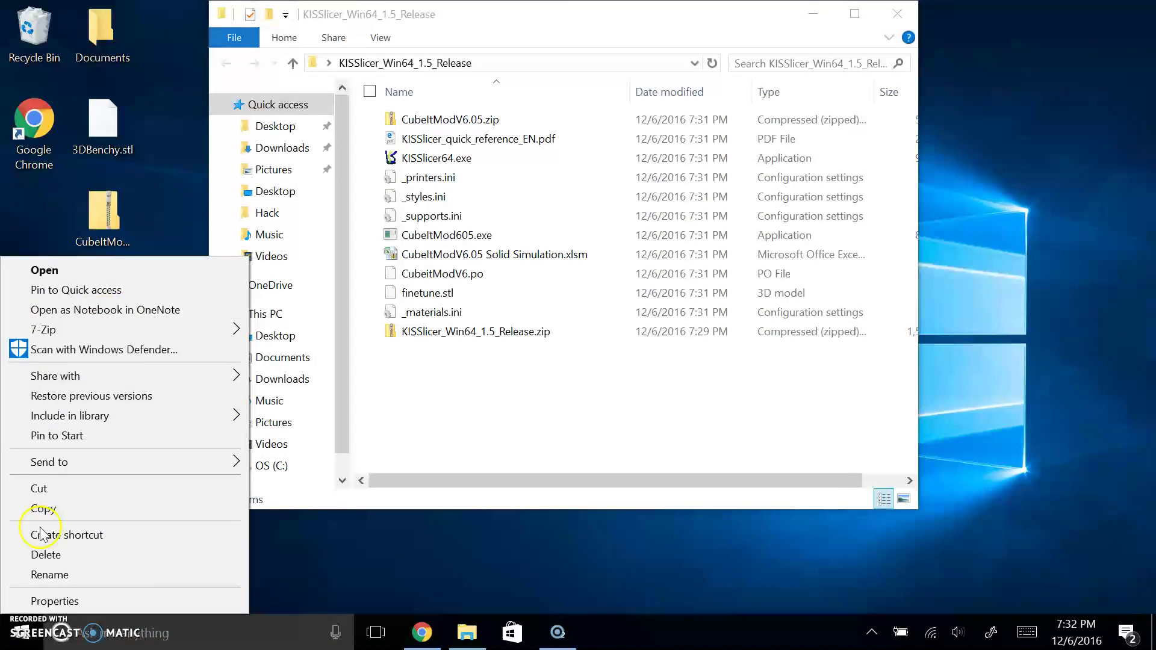
left_click(71, 542)
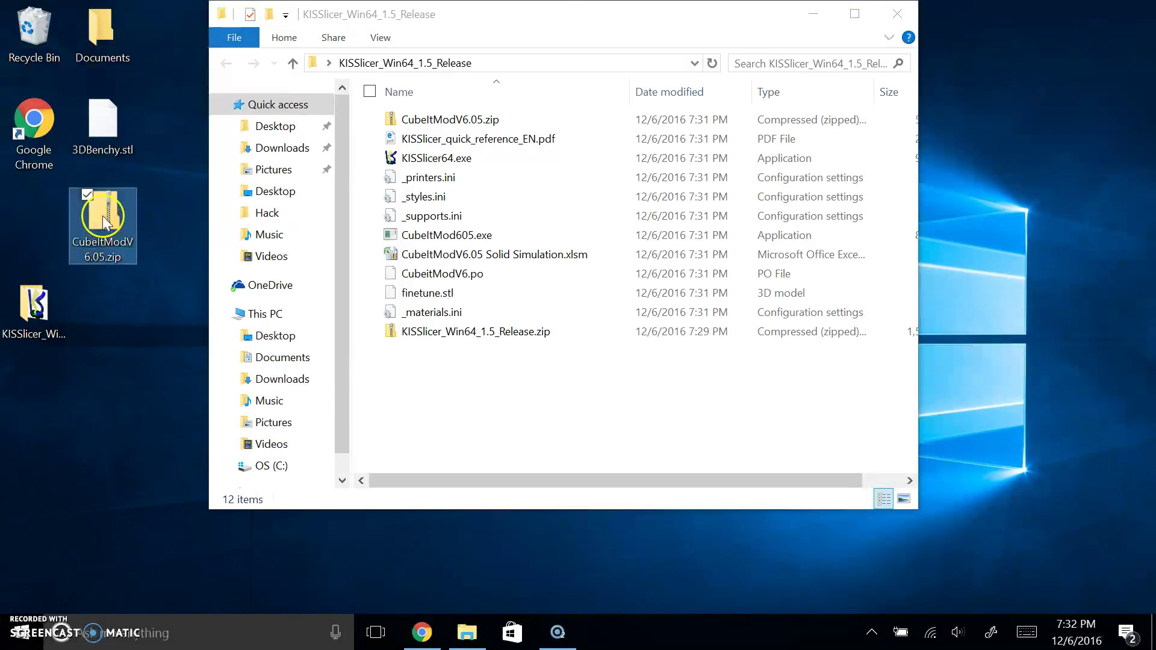
left_click_drag(103, 216, 29, 215)
left_click_drag(414, 20, 326, 53)
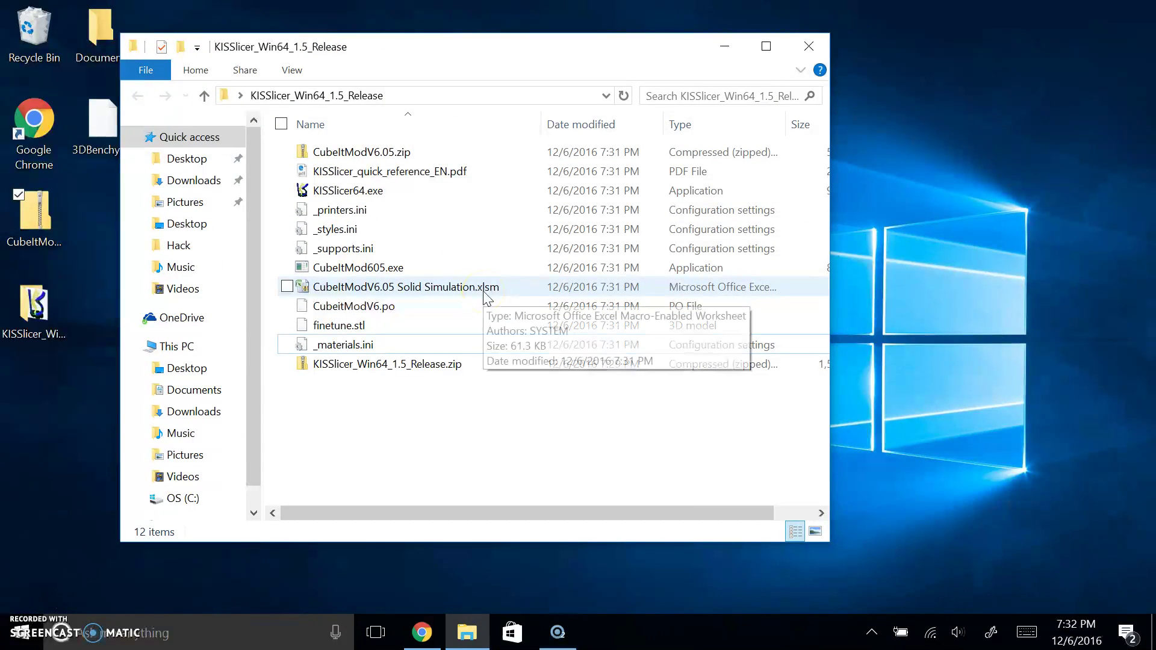
Launch KISSlicer64.exe and load the CubeitModV6.po language file from the release folder.
left_click(355, 200)
double_click(354, 195)
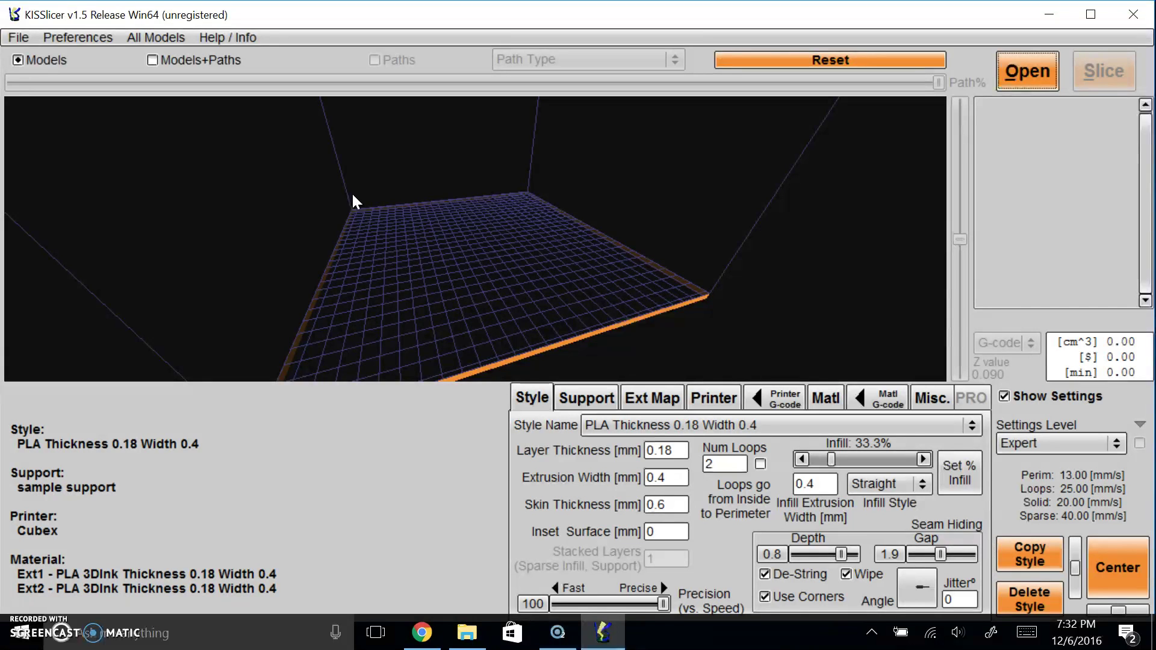
left_click(84, 37)
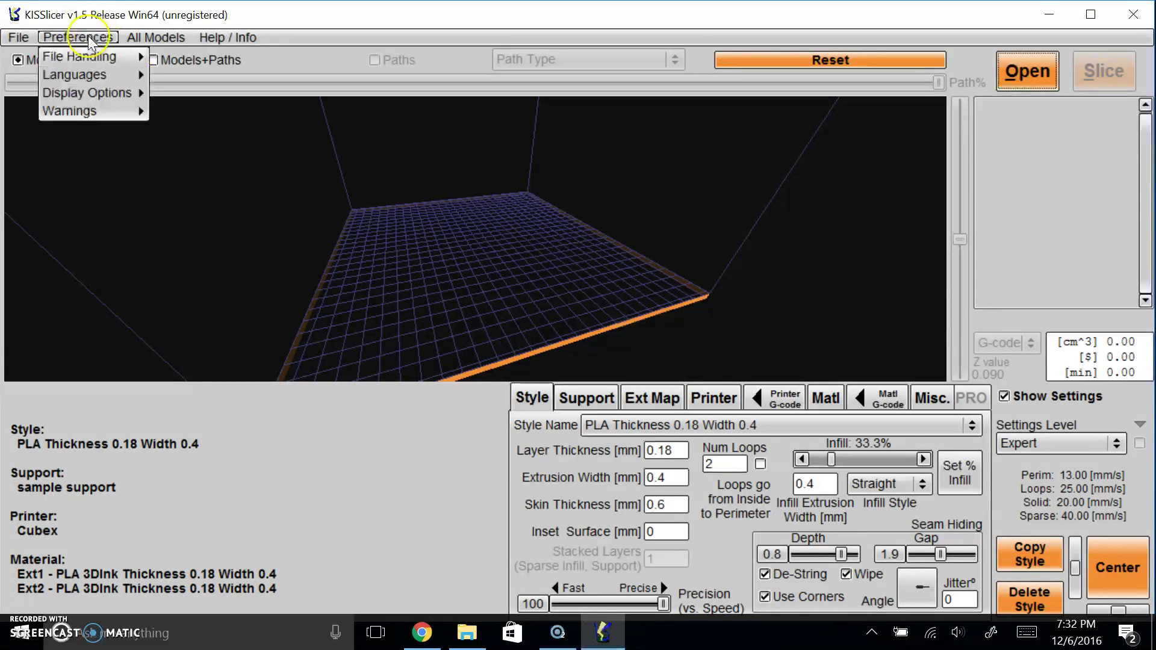
mouse_move(106, 74)
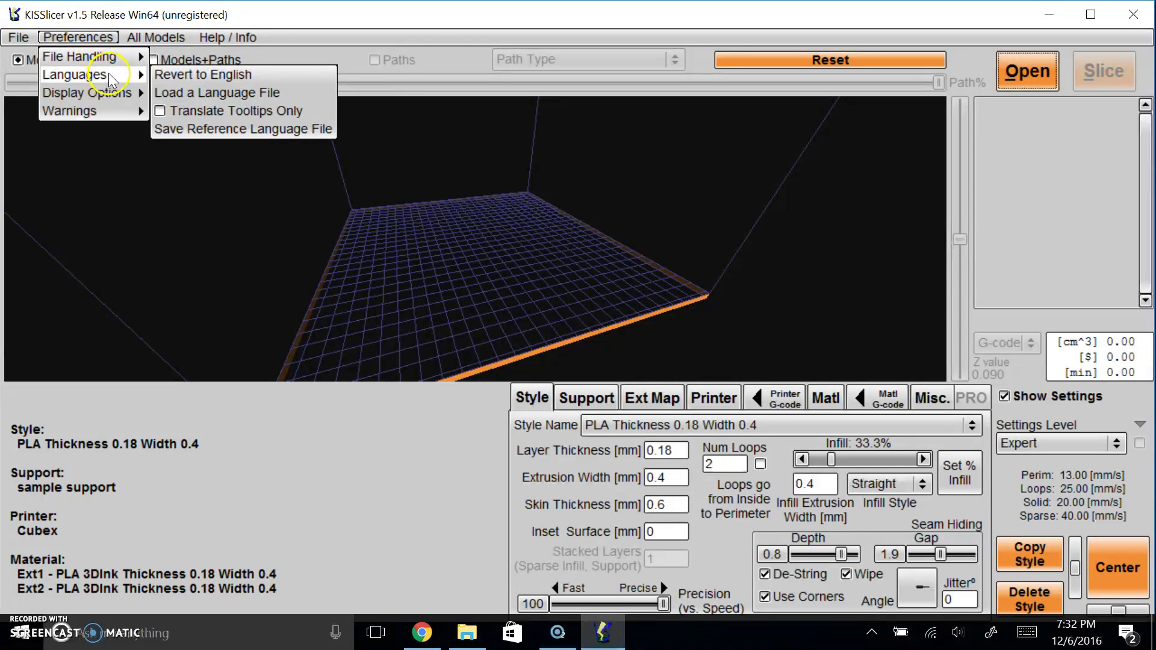
left_click(205, 93)
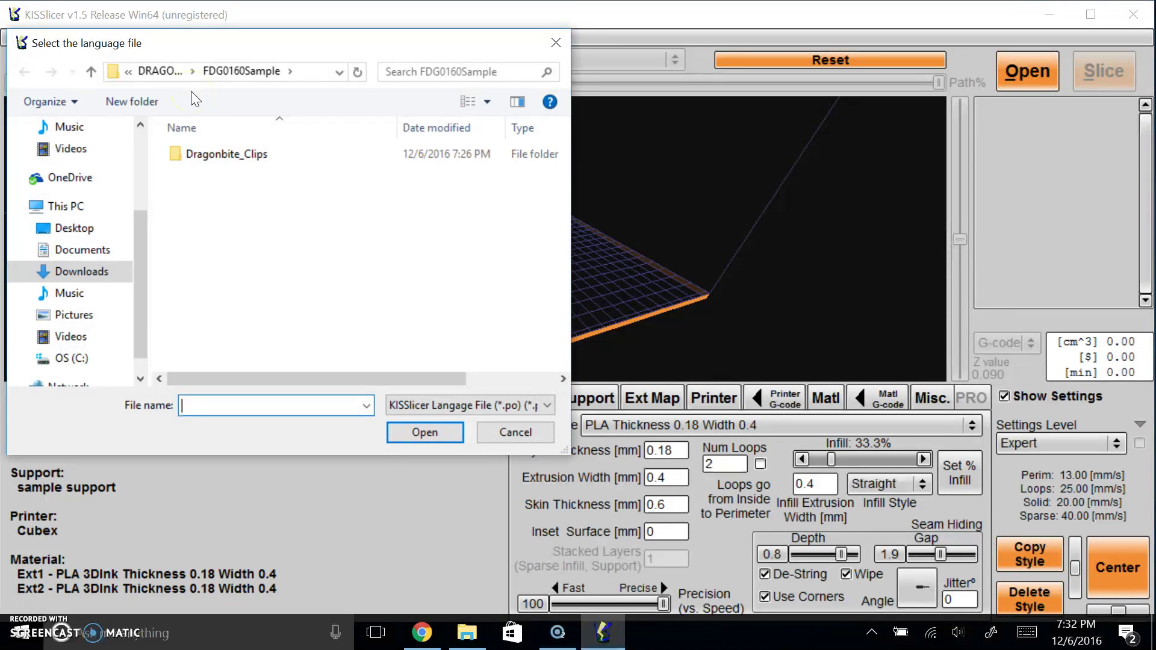
left_click(86, 232)
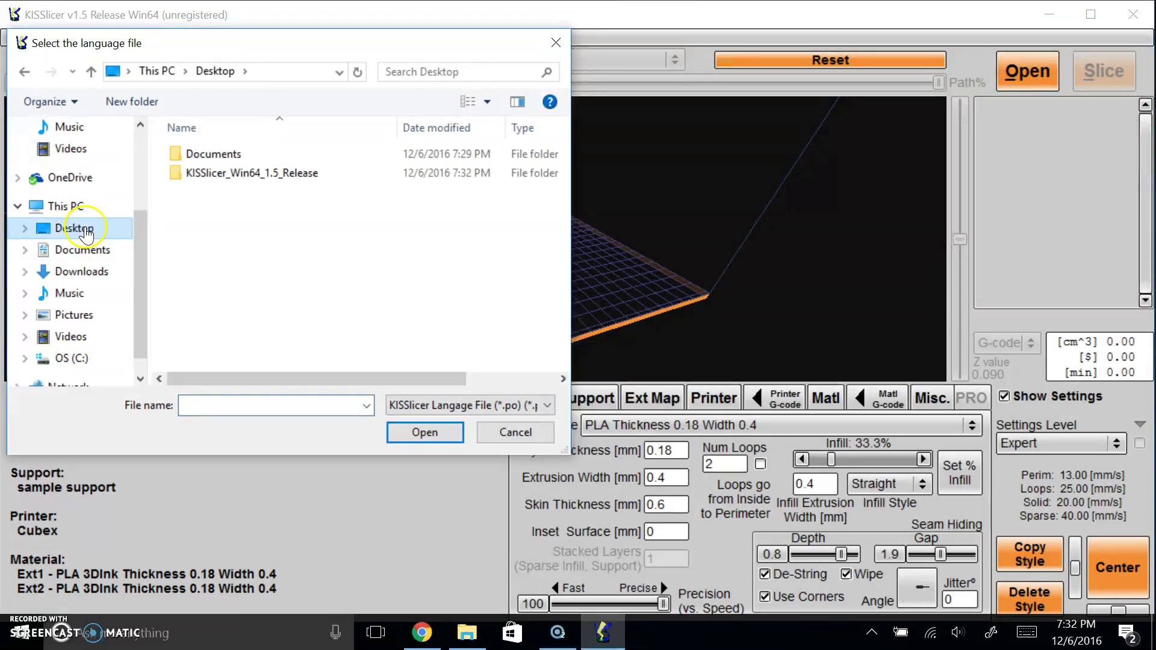
double_click(233, 176)
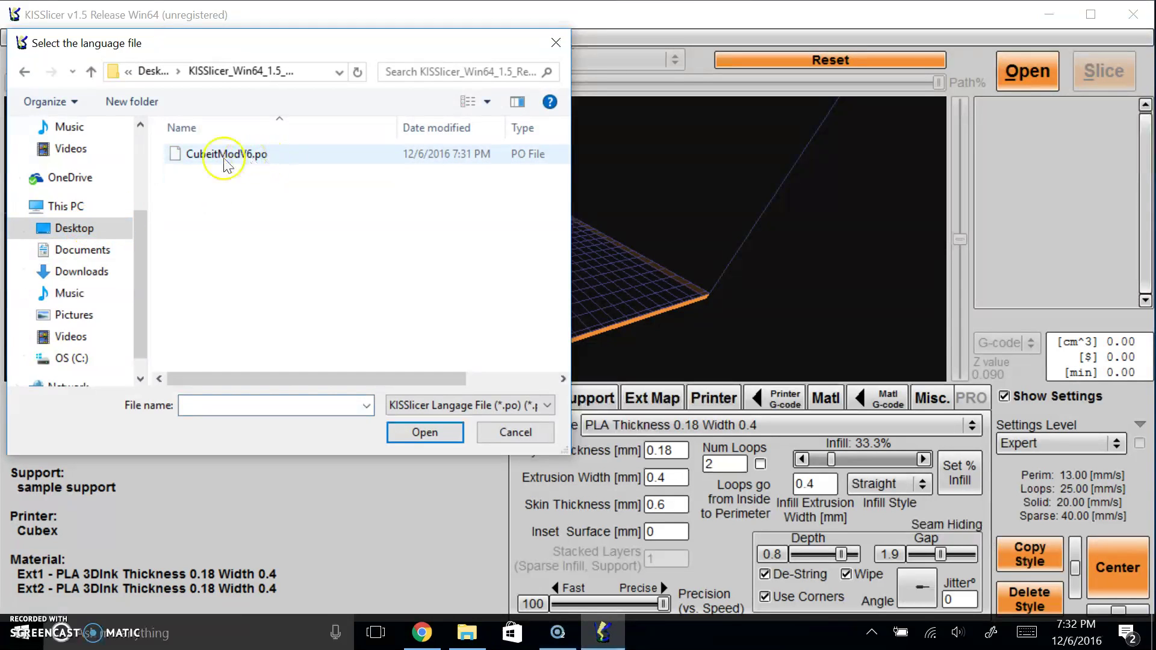
left_click(258, 158)
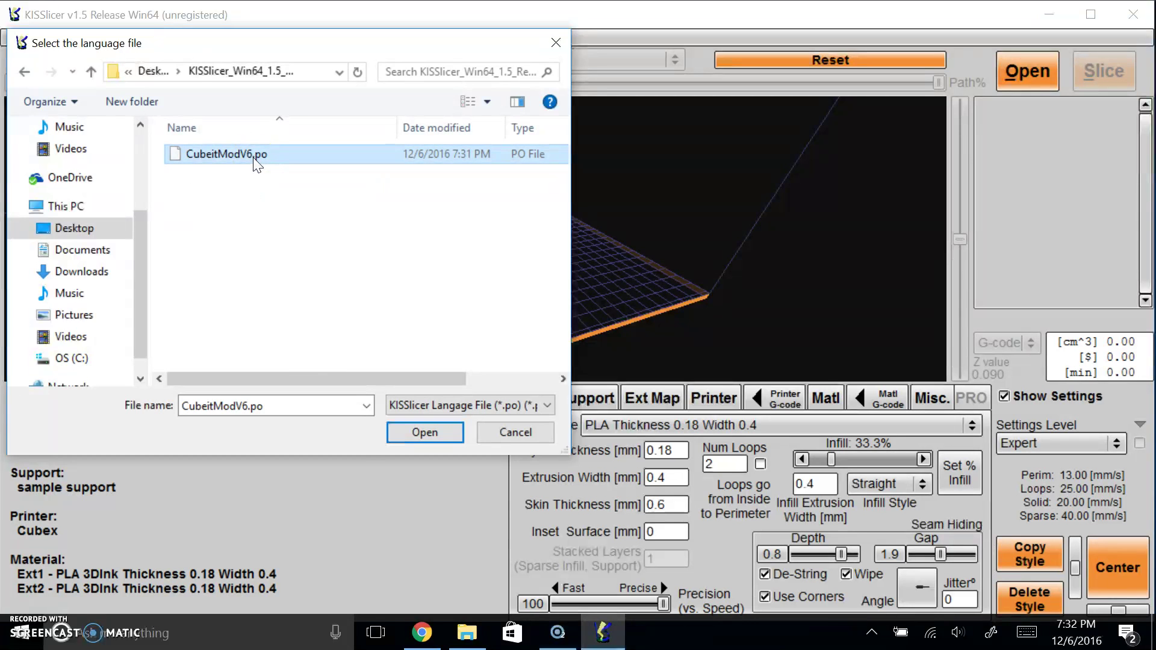
left_click(421, 433)
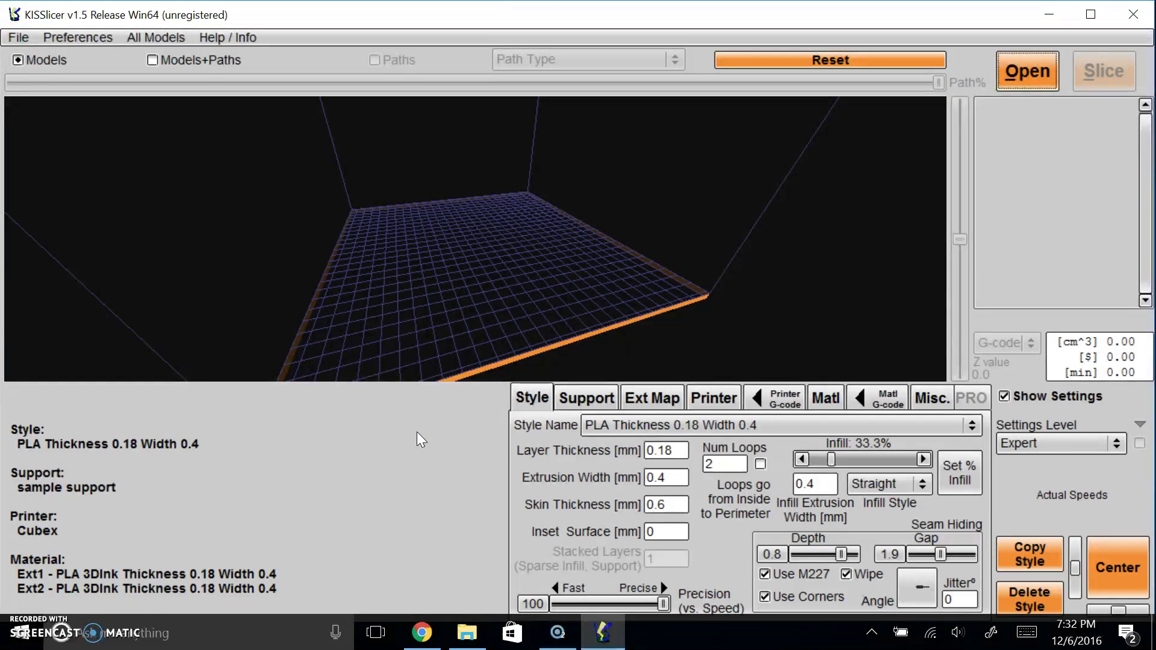
Review the Cubex hardware settings: 275 × 265 × 240 mm bed and BedCubeX.stl bed model.
left_click(77, 445)
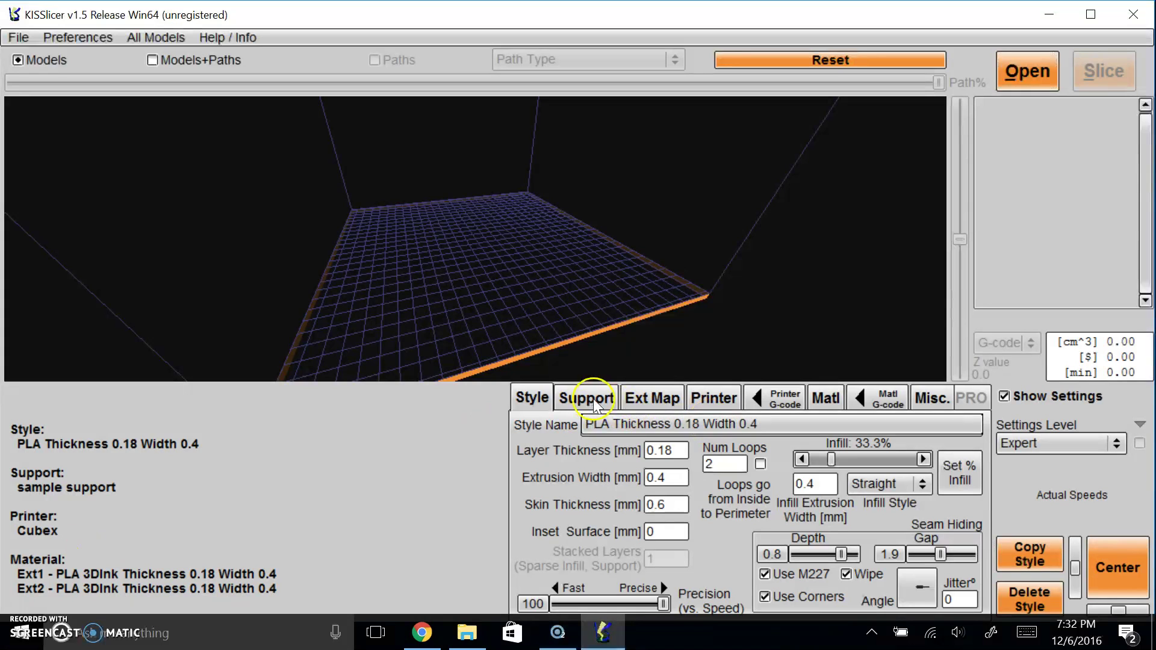
left_click(700, 402)
left_click(643, 429)
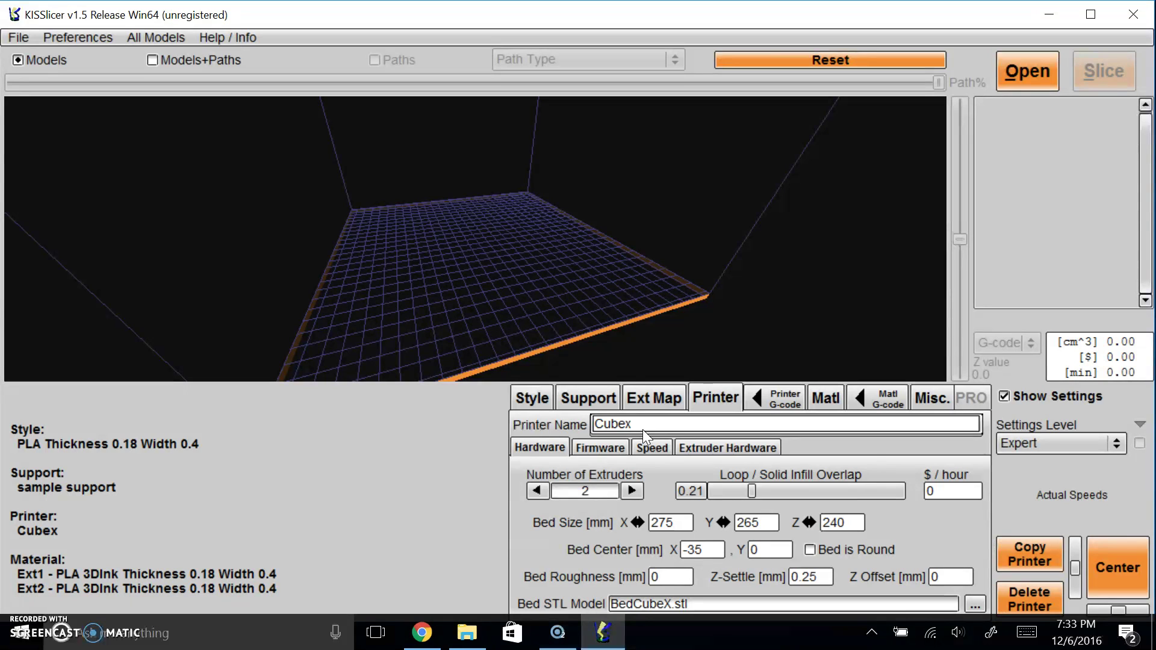
left_click(942, 495)
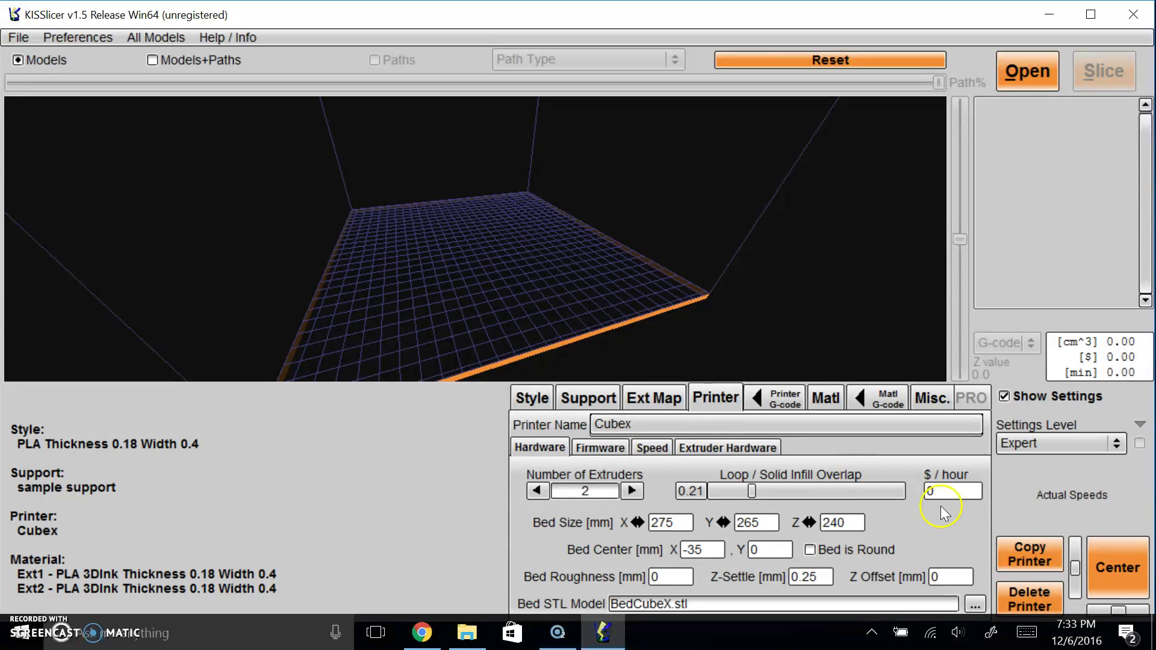
left_click(975, 604)
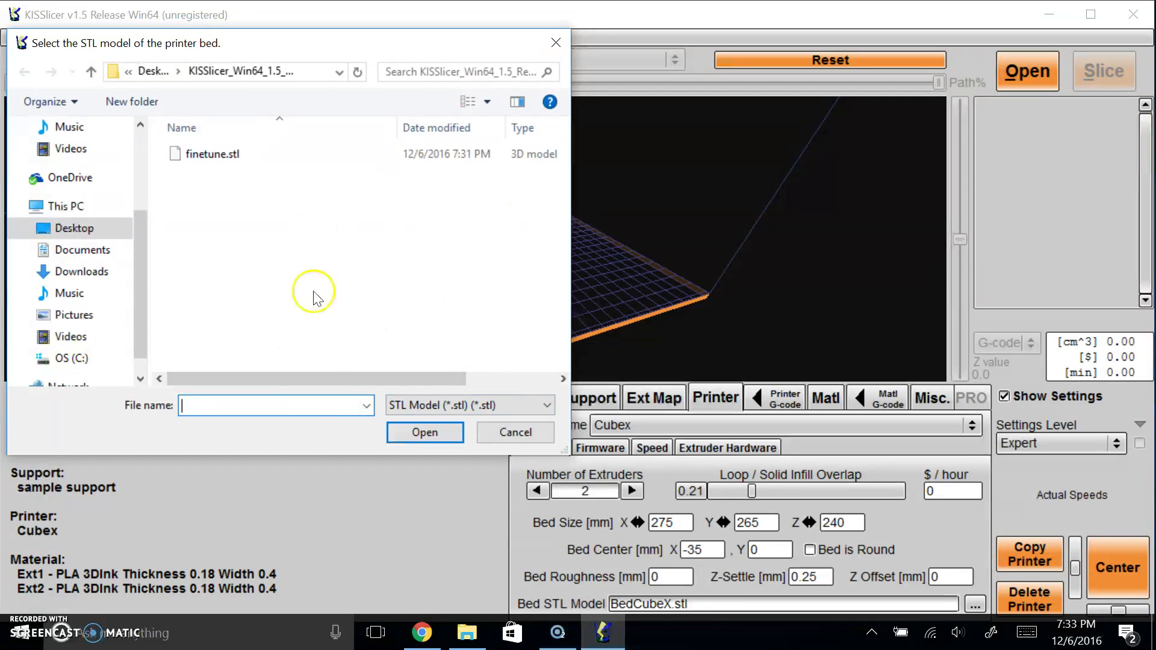
left_click(515, 432)
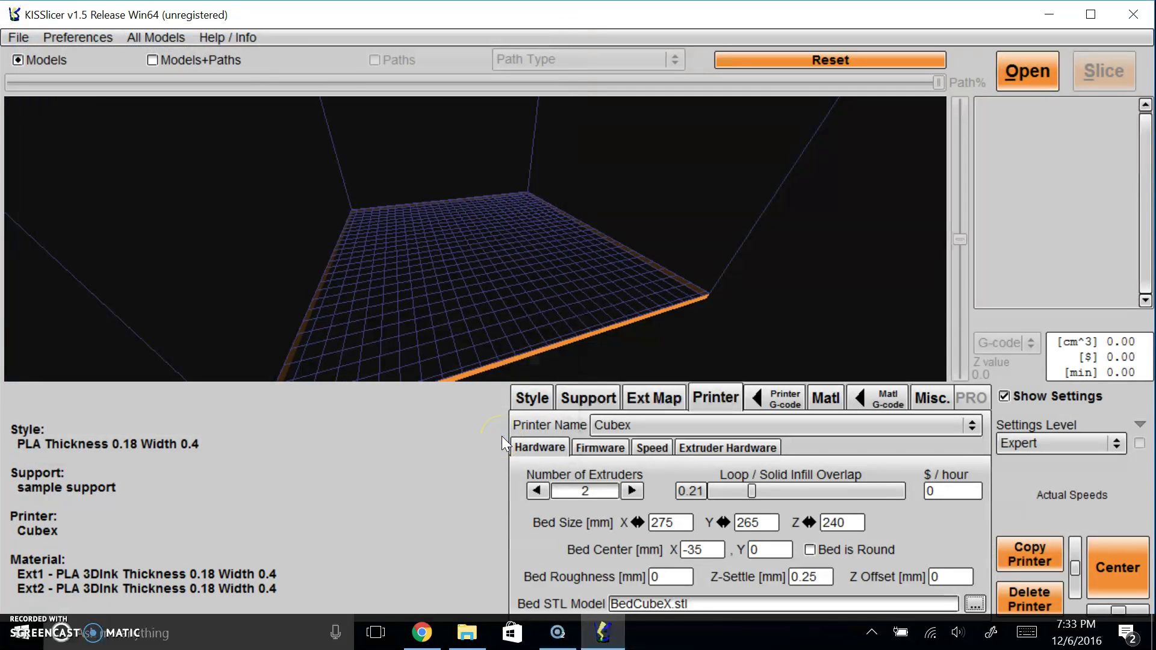
left_click_drag(511, 268, 702, 251)
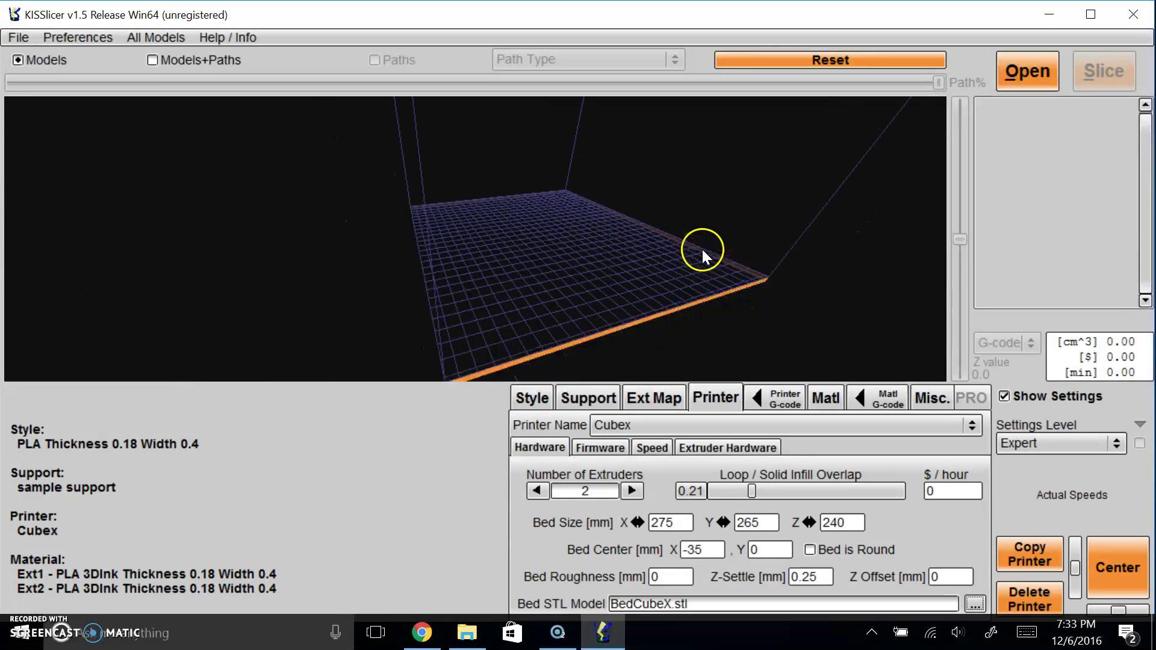
left_click_drag(702, 250, 503, 280)
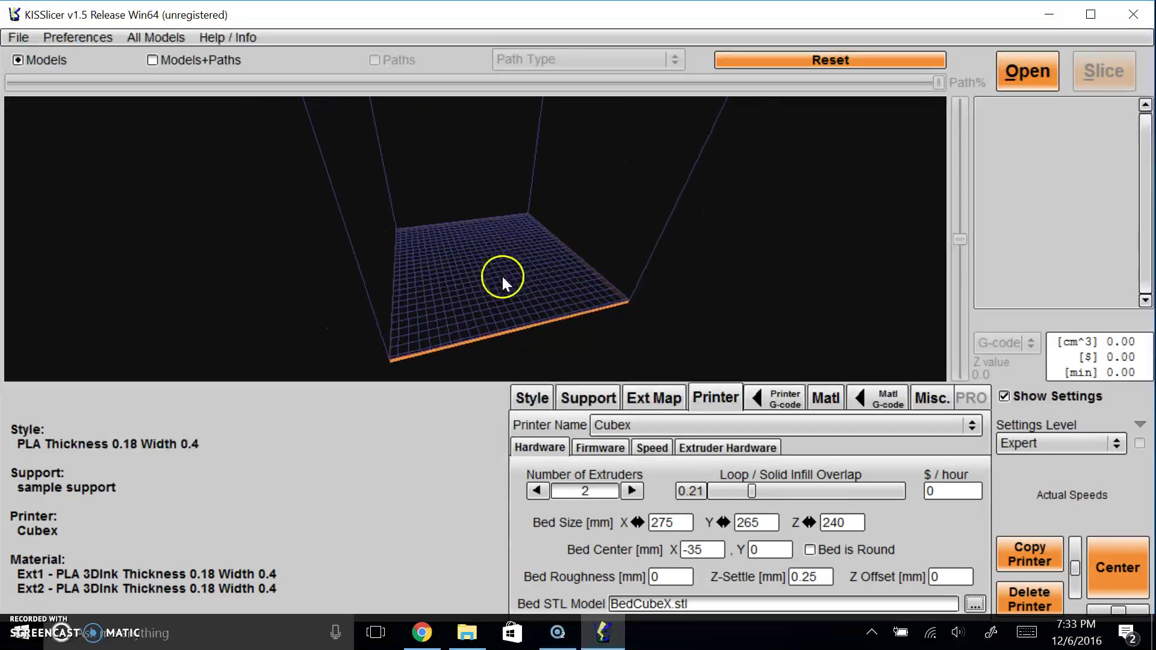
Confirm the Firmware post-process command CubeItMod605.exe "<FILE>" matches the executable in the KISSlicer folder.
left_click(653, 448)
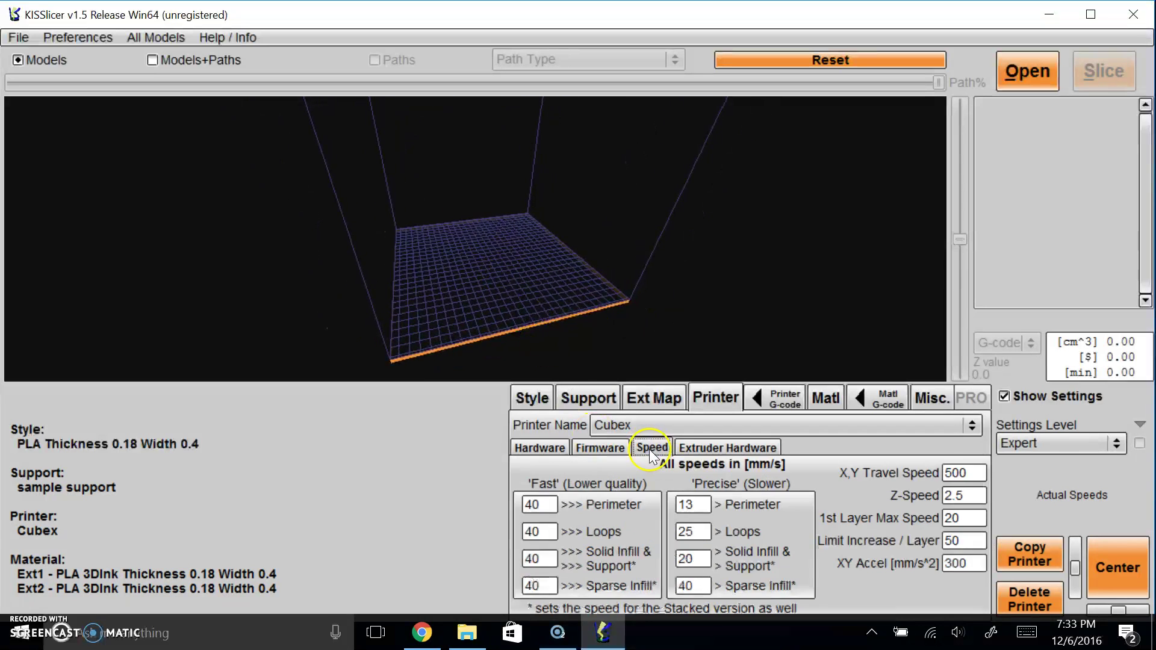
left_click(596, 448)
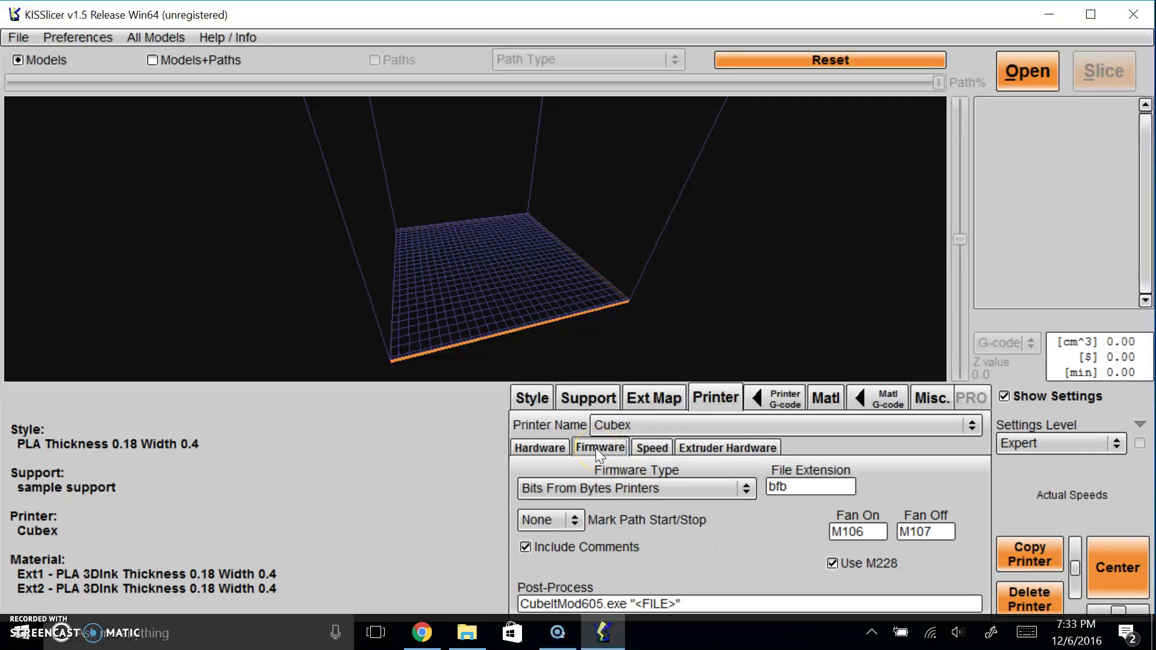
left_click_drag(521, 604, 632, 603)
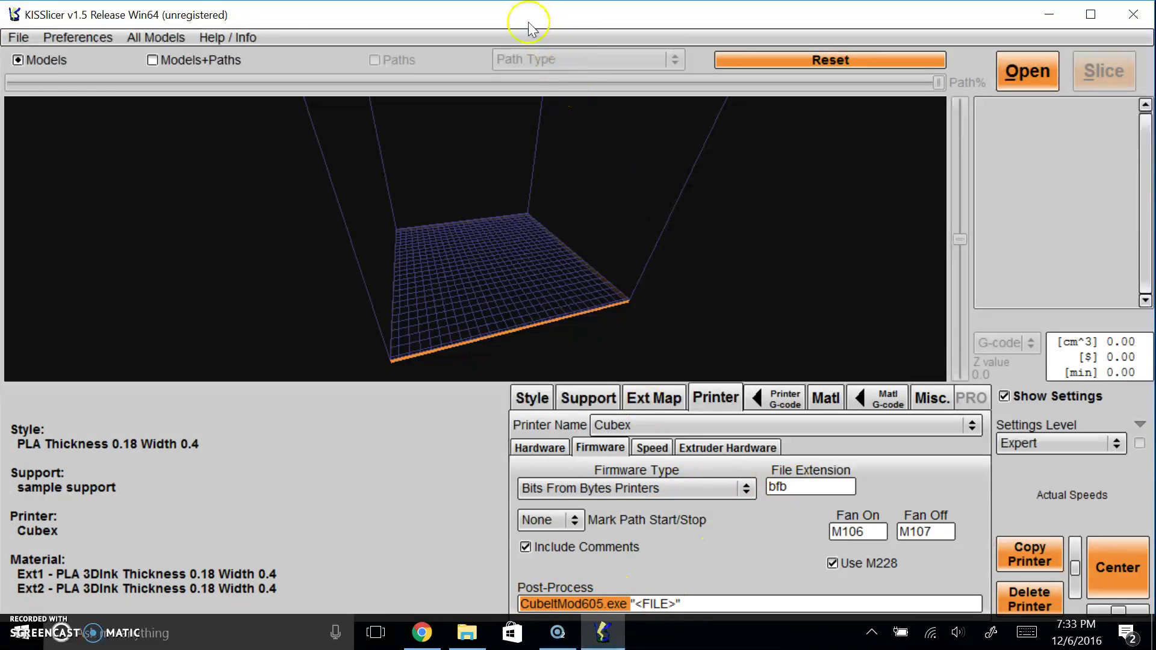
left_click_drag(530, 18, 1153, 542)
left_click(302, 228)
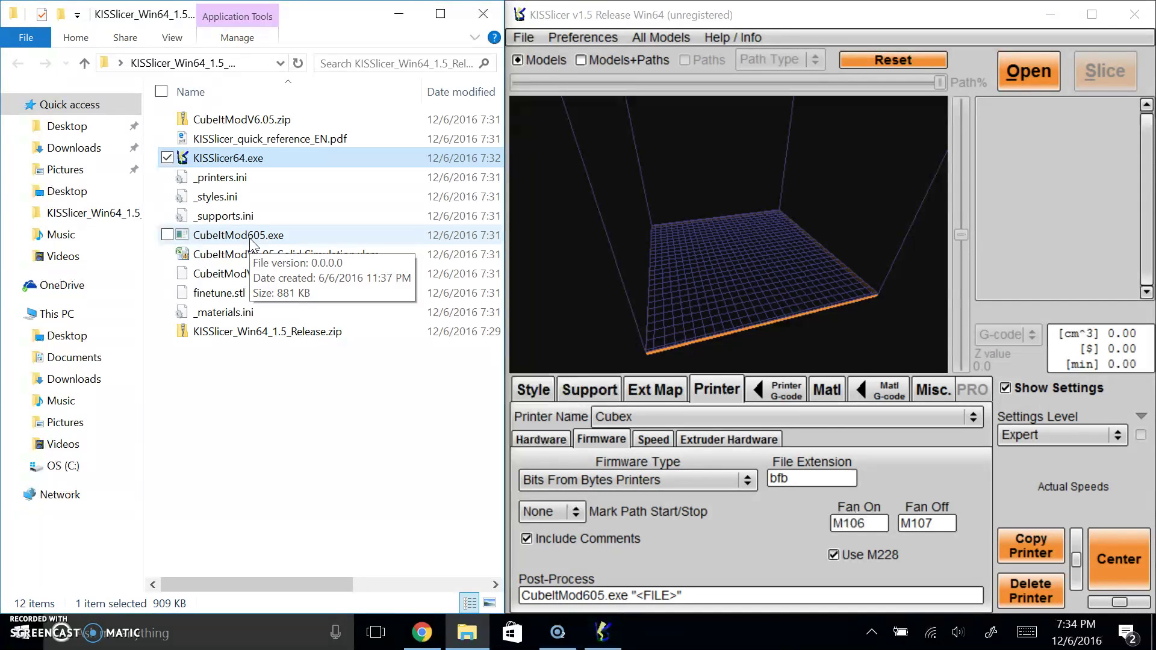
left_click(483, 13)
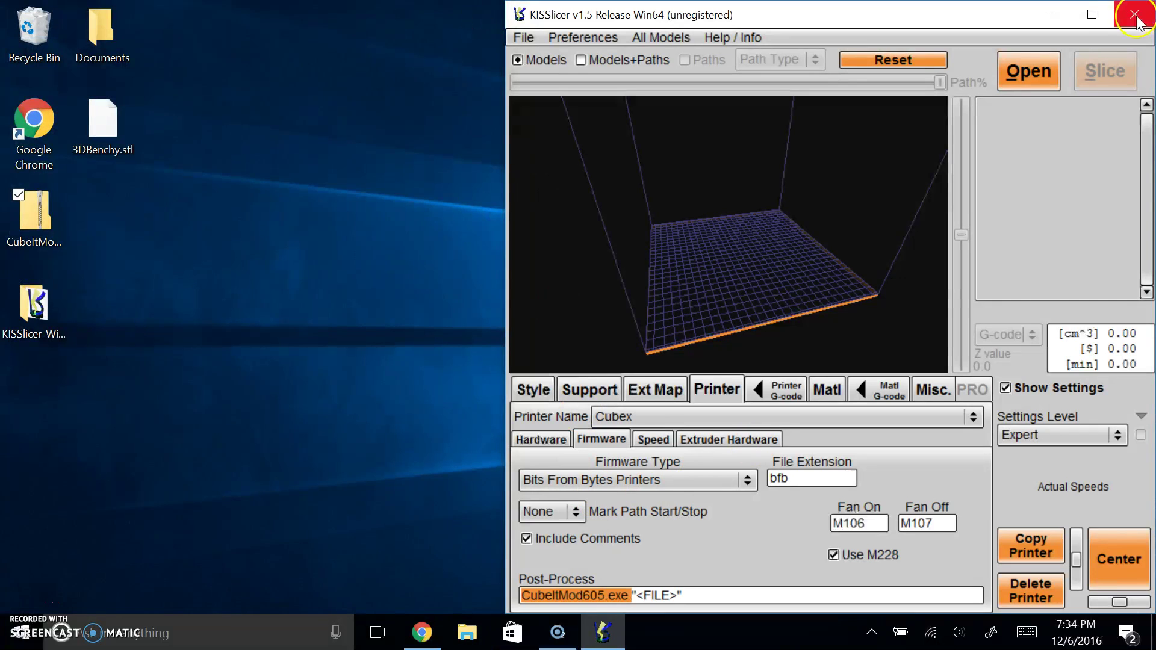
left_click(1092, 15)
Load the finetune.stl model onto the bed.
left_click(530, 391)
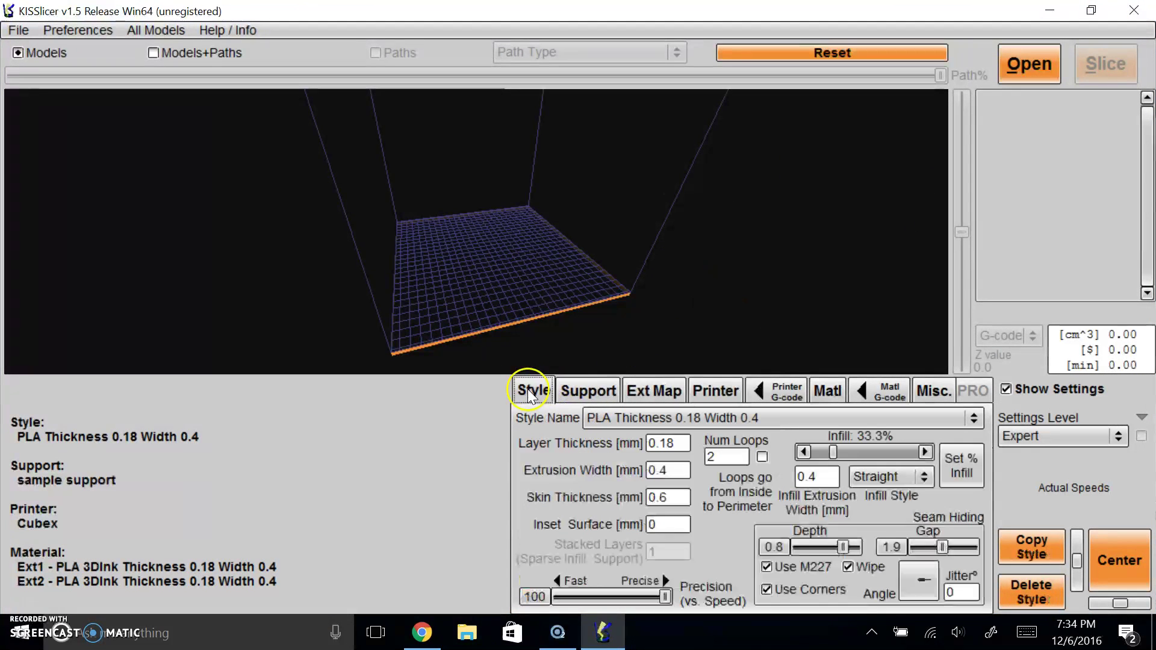
left_click(1017, 68)
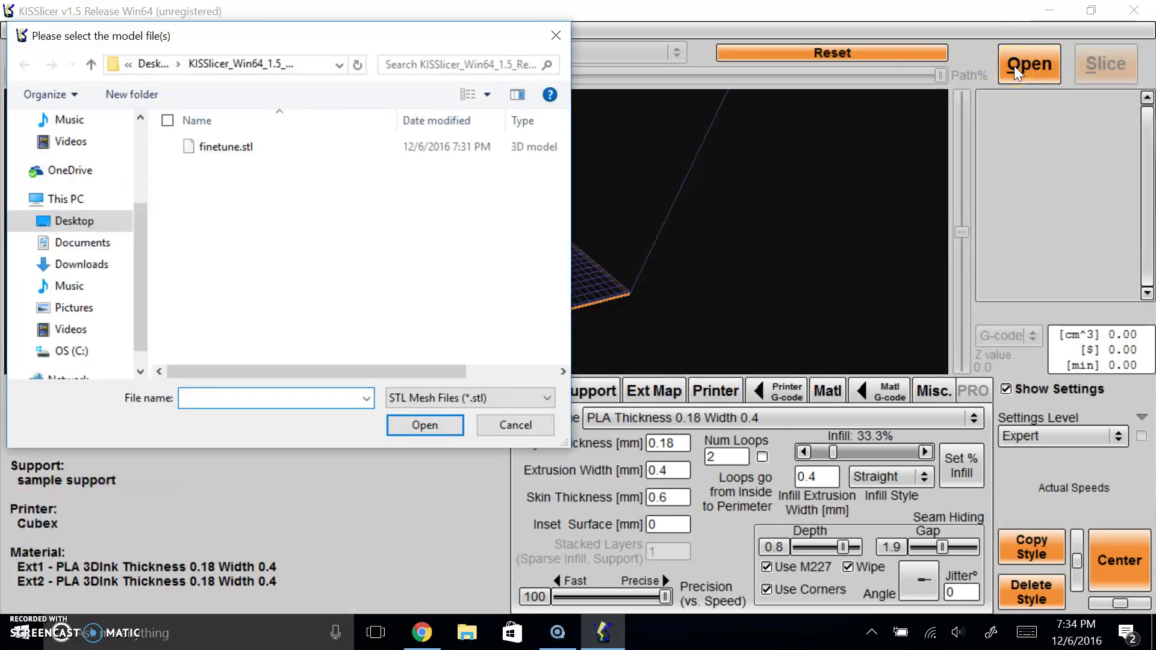
left_click(246, 151)
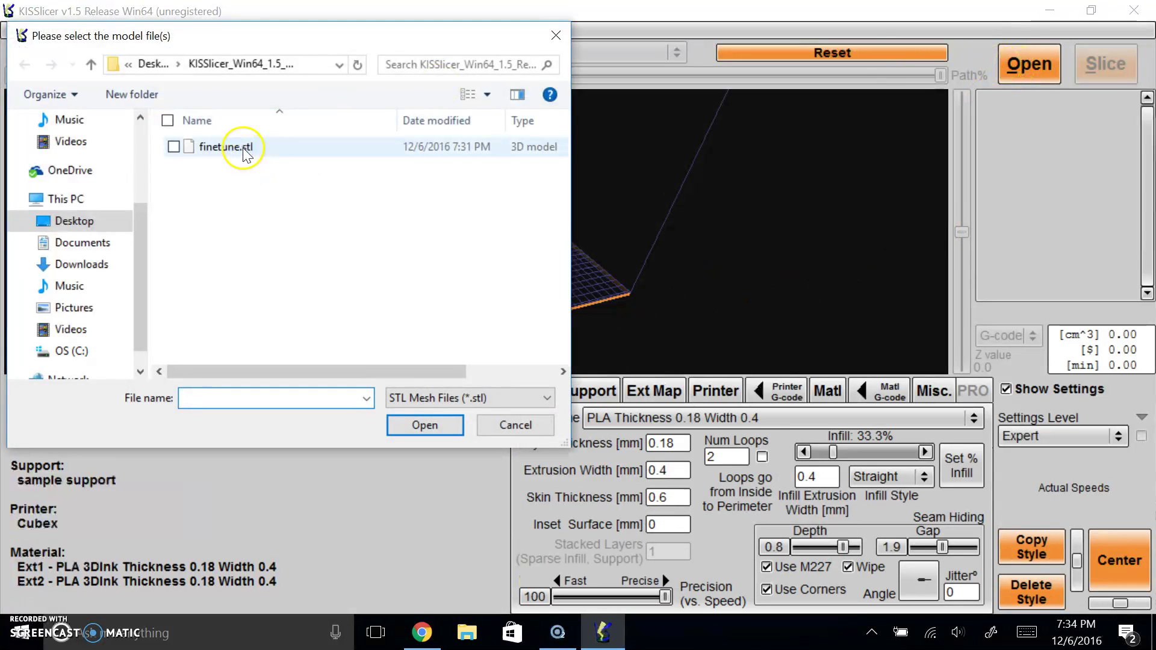
double_click(311, 152)
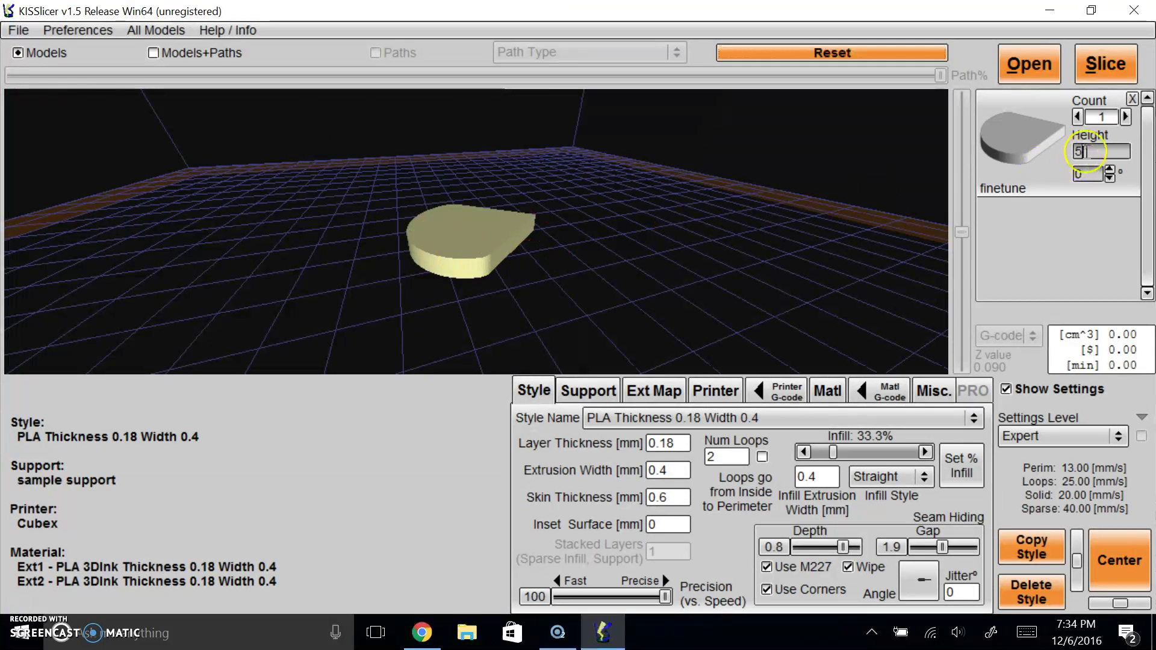
Scale the finetune model to a height of 10 mm (200%).
left_click(1084, 152)
type("0")
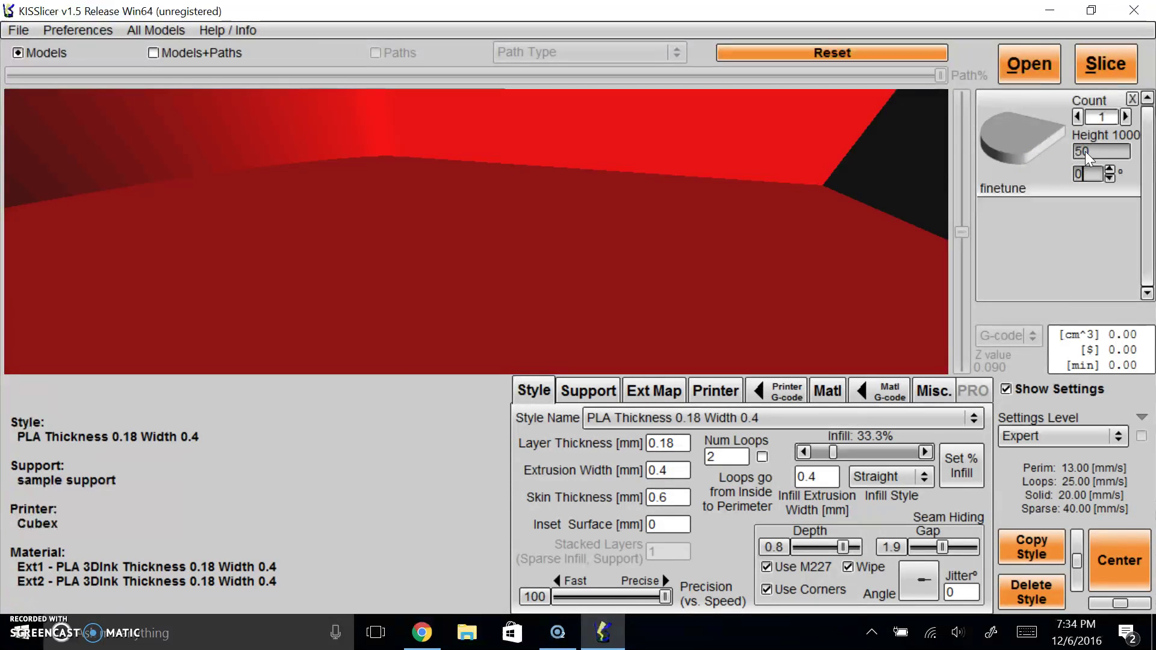
scroll(685, 257, "down", 5)
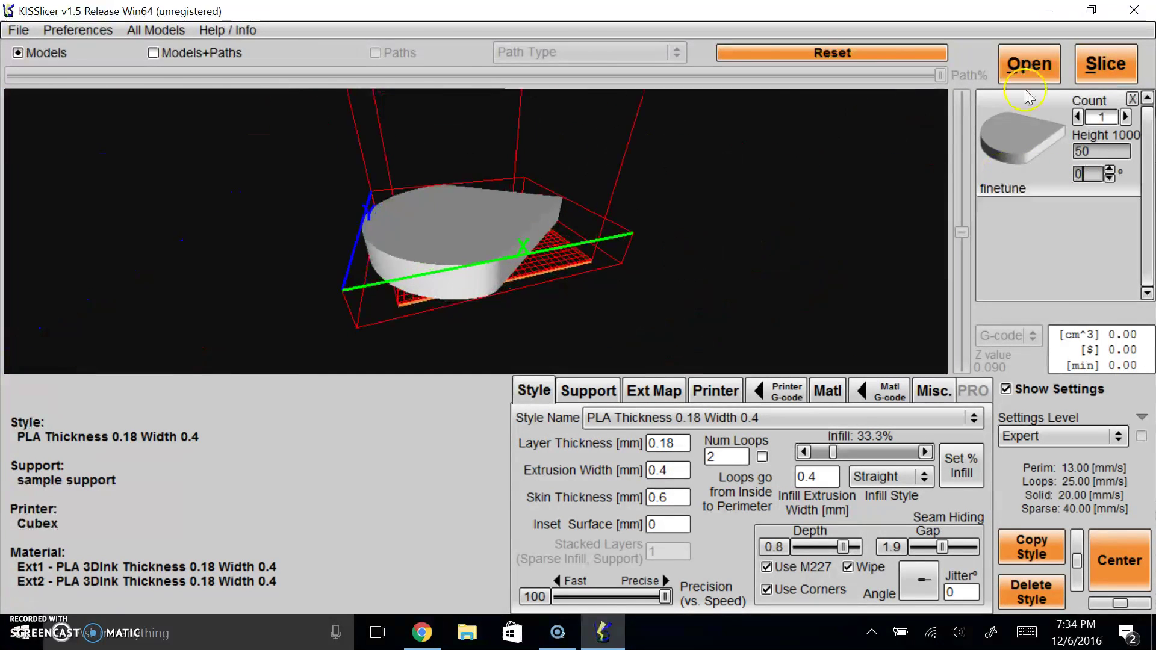
double_click(1128, 152)
type("10")
key("Tab")
scroll(480, 247, "up", 5)
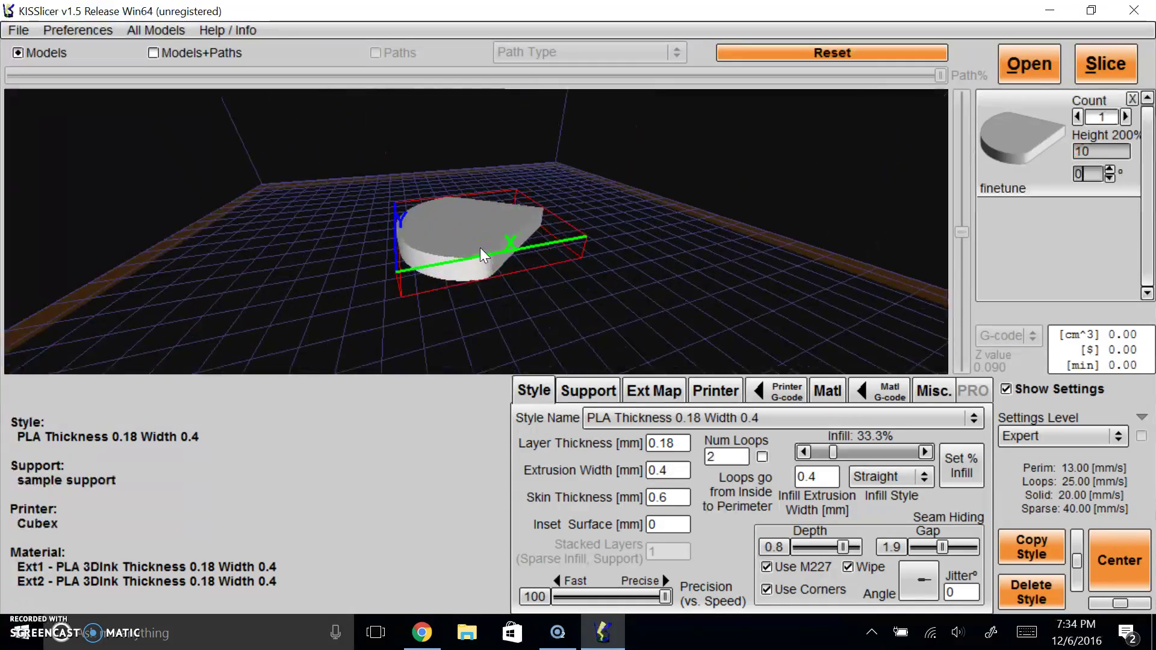
left_click_drag(480, 247, 707, 258)
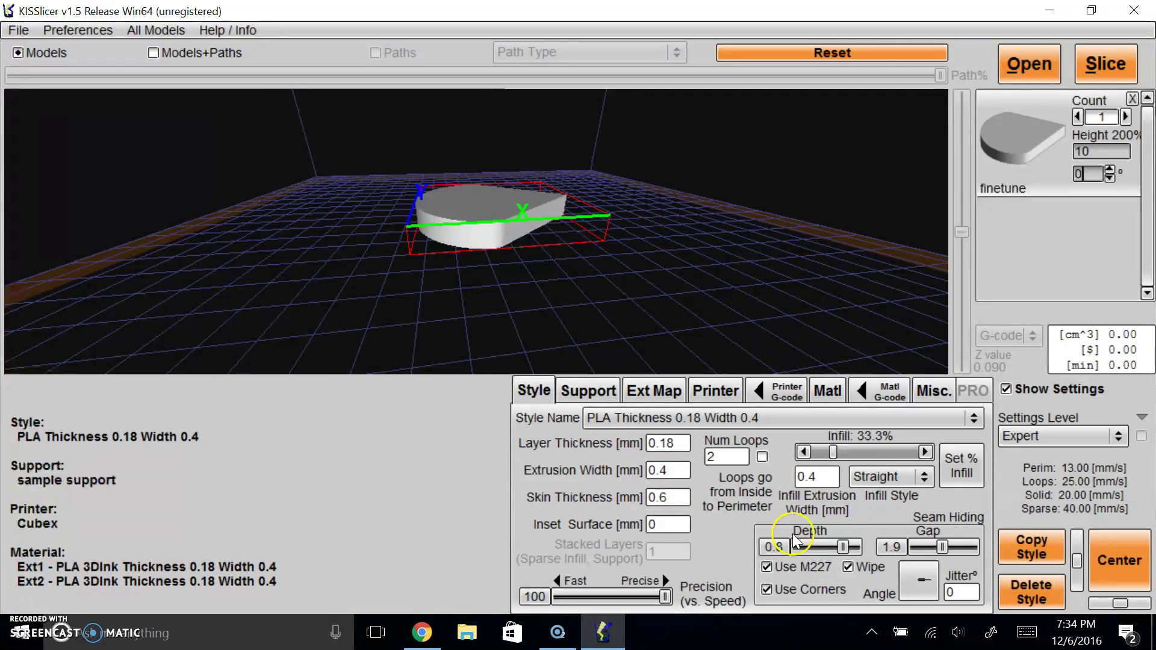
Set infill to 20%, layer thickness 0.3 mm, skin thickness 1 mm, and lower precision.
mouse_move(834, 452)
left_mouse_down()
mouse_move(875, 453)
mouse_move(850, 456)
left_mouse_up()
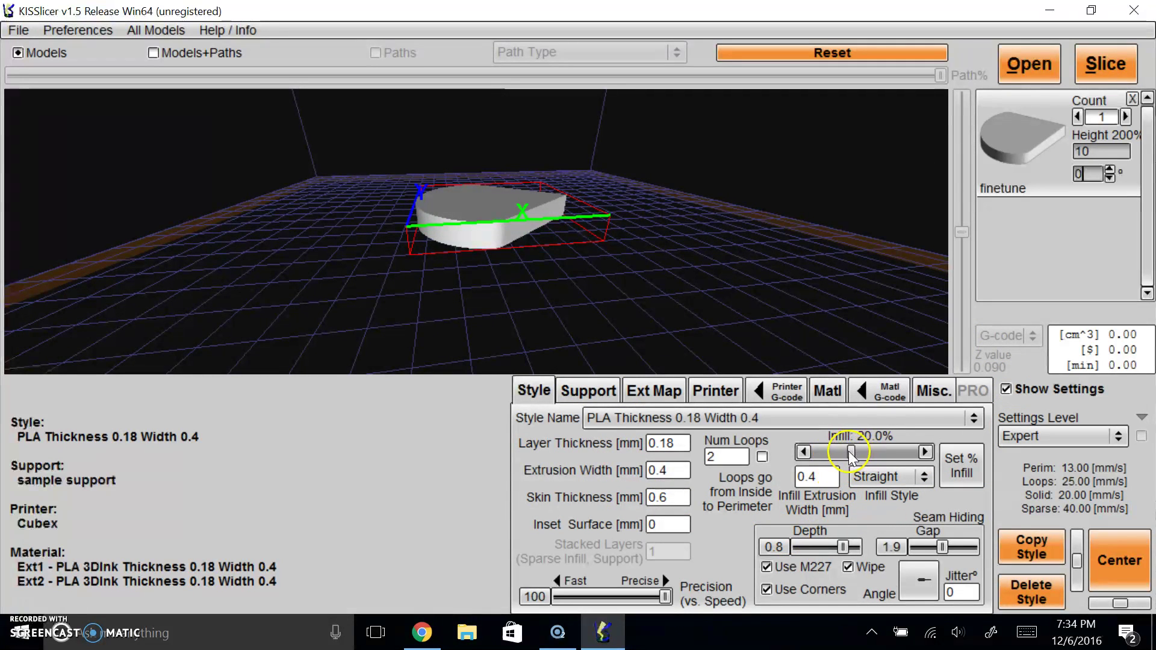
left_click(687, 443)
key("BackSpace")
key("BackSpace")
type("3")
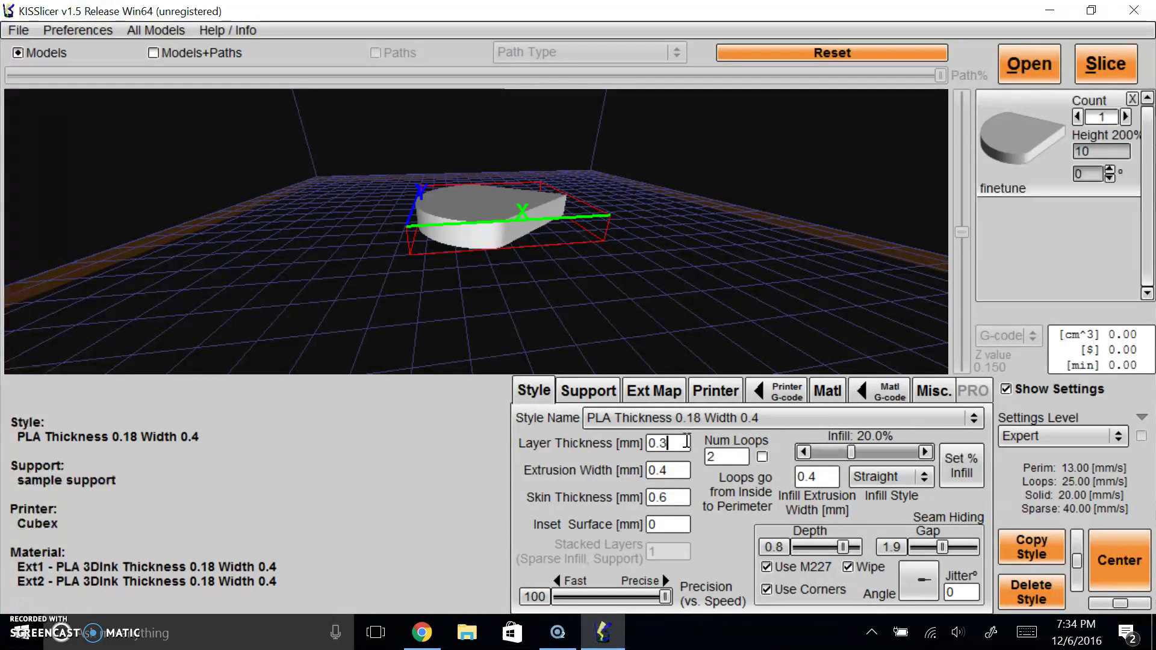
left_click(673, 498)
key("BackSpace")
key("BackSpace")
key("BackSpace")
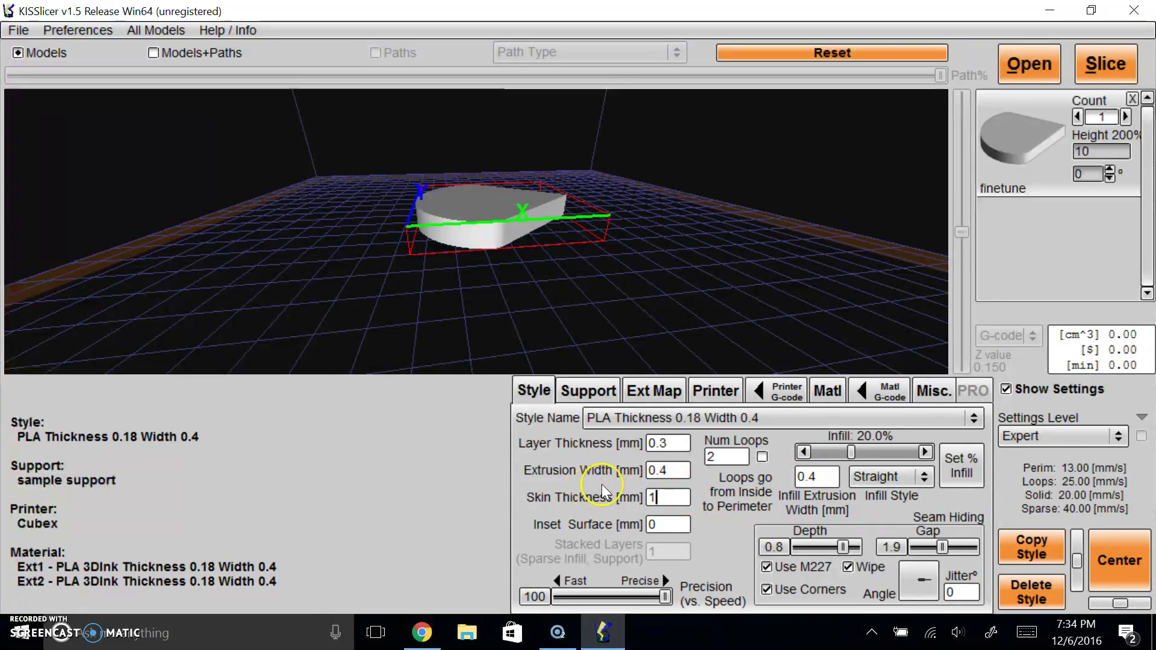
type("1")
left_click_drag(665, 596, 615, 599)
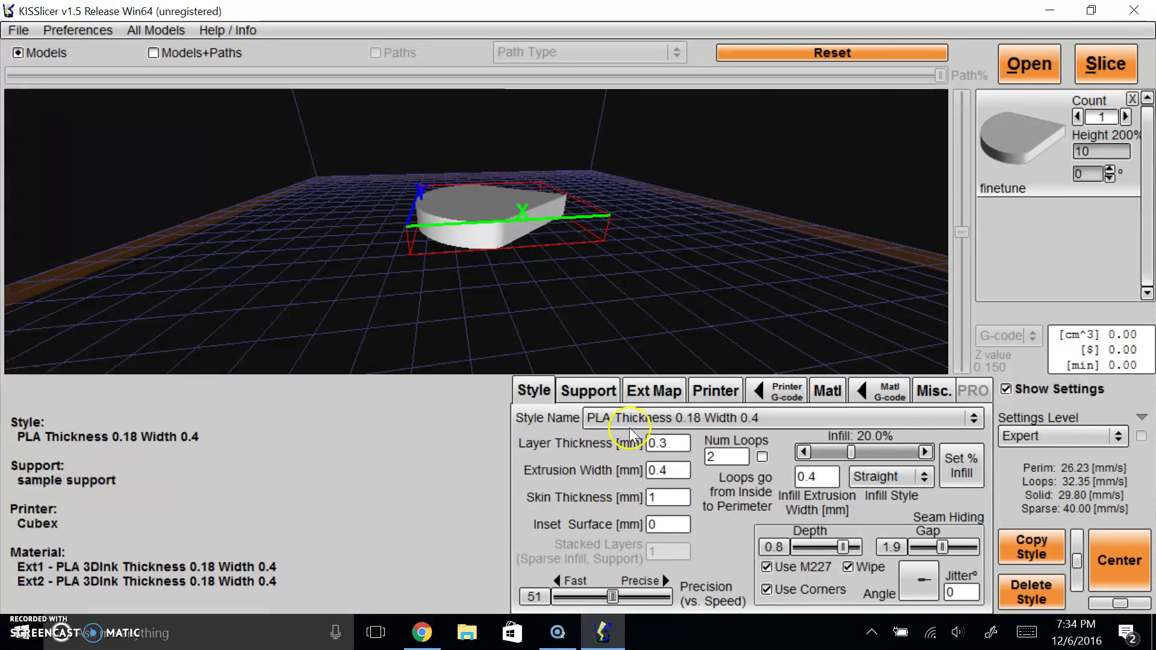
Review the support settings and the extruder material mapping choices.
left_click(593, 392)
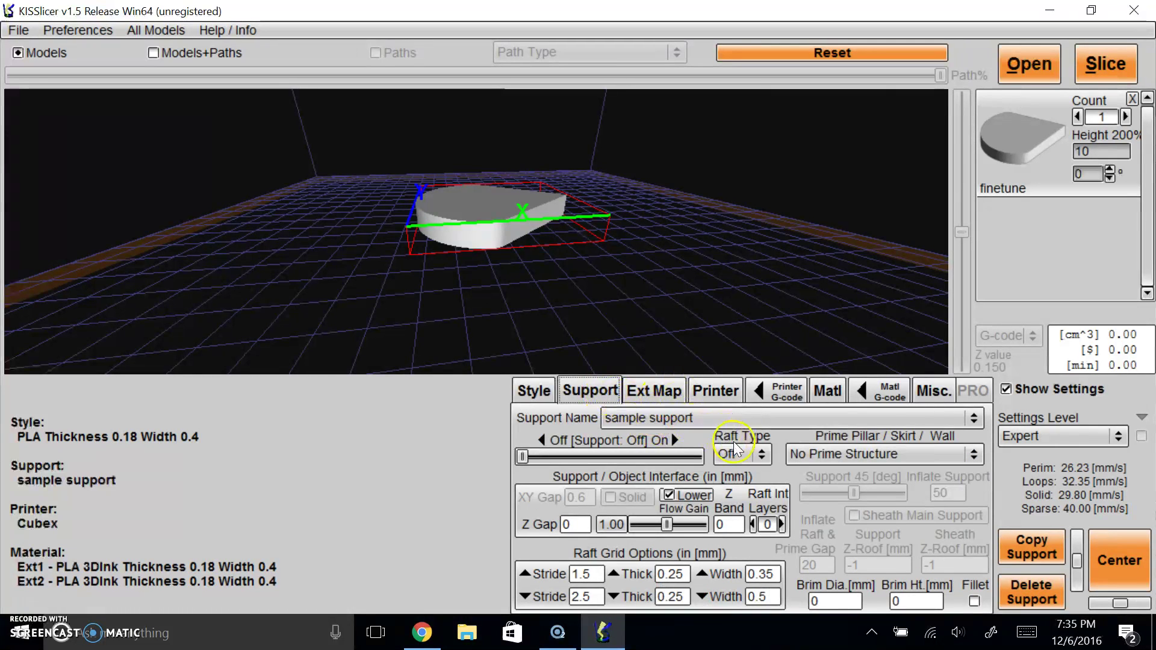
left_click(648, 391)
left_click(726, 469)
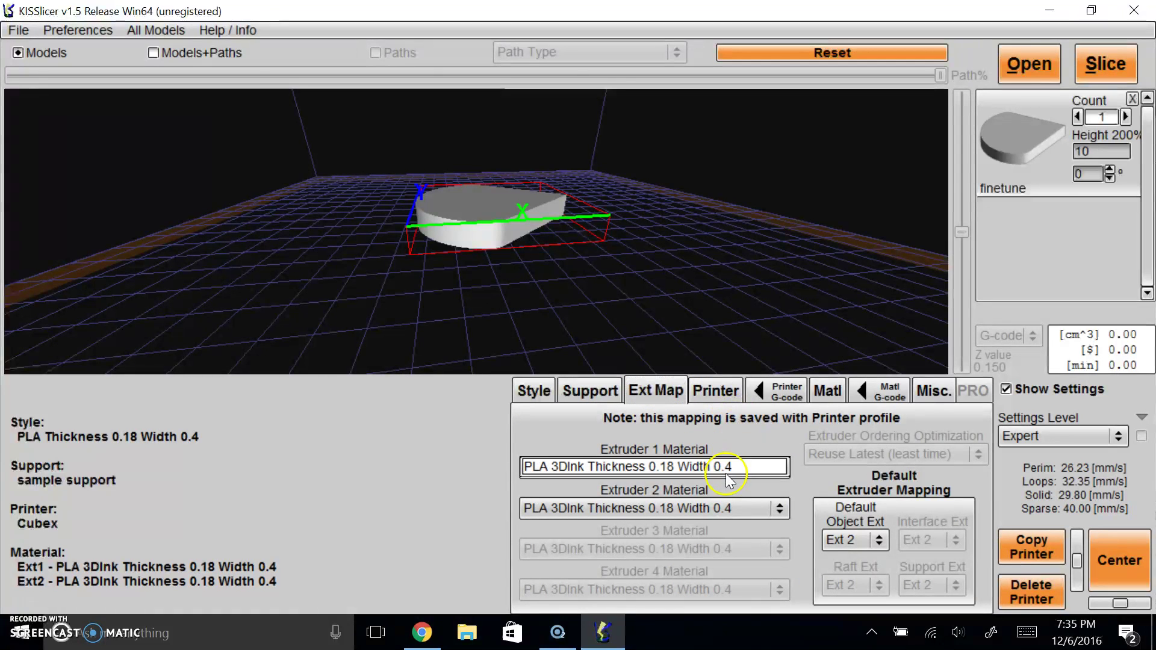
left_click(861, 542)
left_click(865, 545)
Review the Cubex printer Hardware, Extruder, Speed and Firmware settings, then show PLA 3DInk material.
left_click(717, 390)
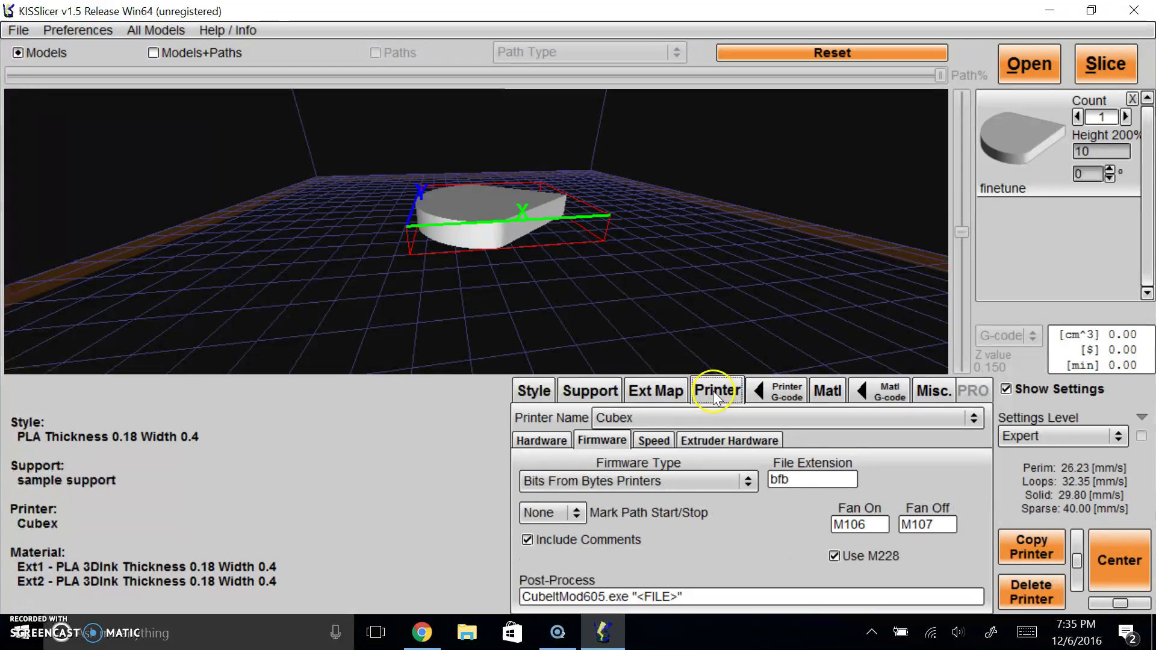
left_click(534, 445)
left_click(716, 445)
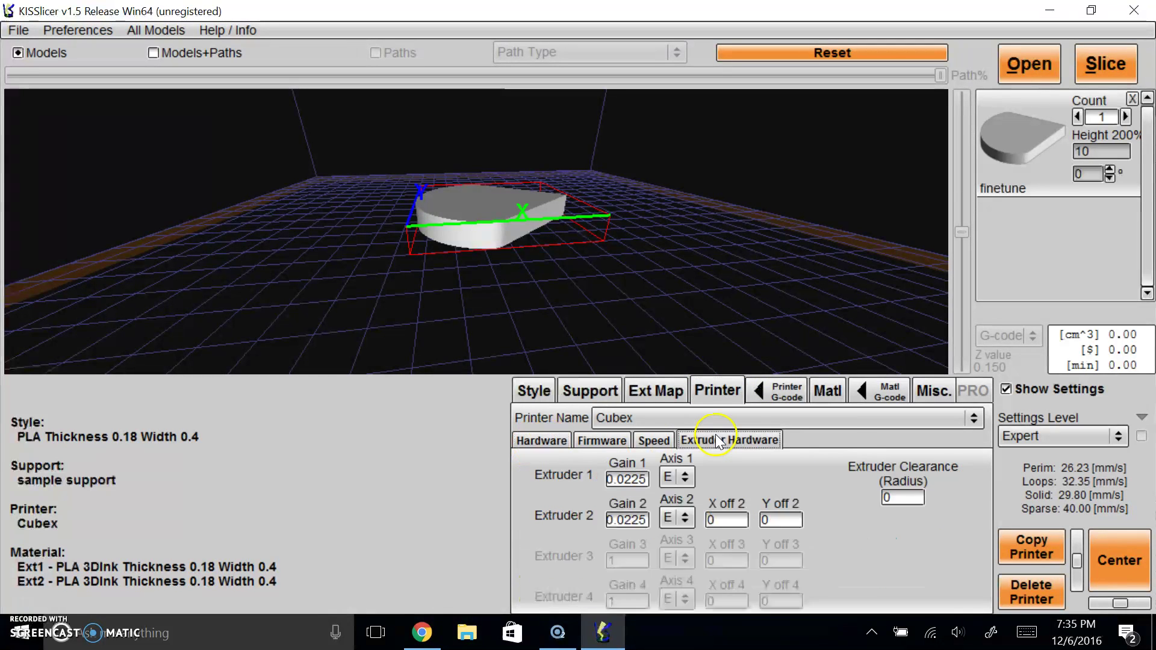
left_click(660, 441)
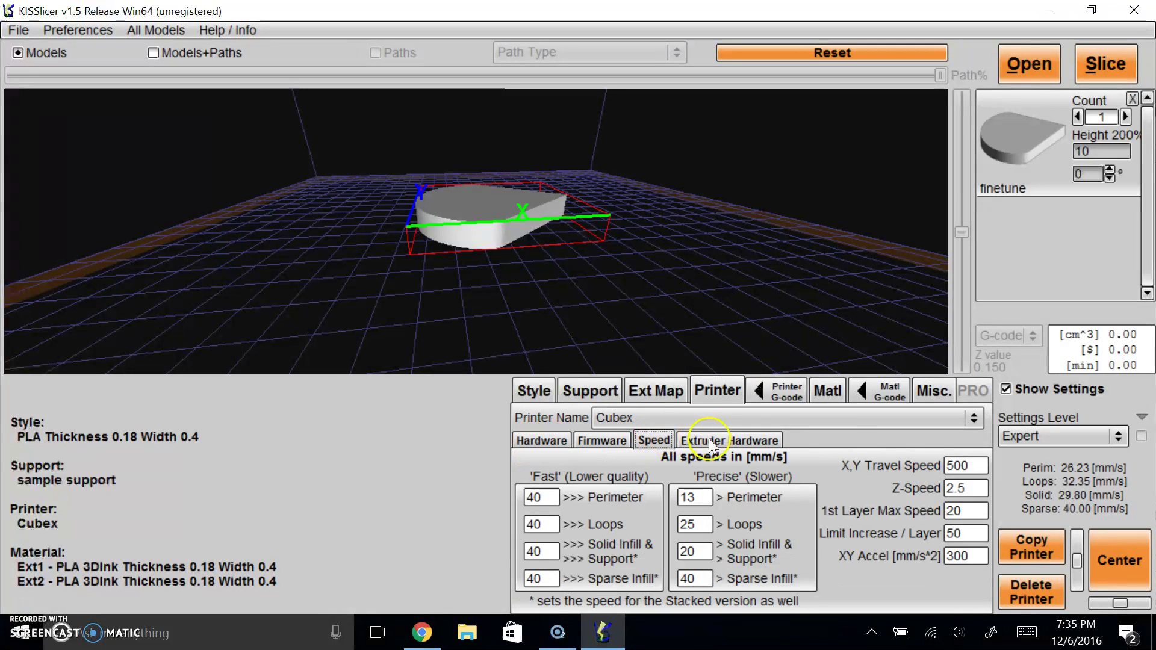
left_click(597, 441)
left_click(542, 441)
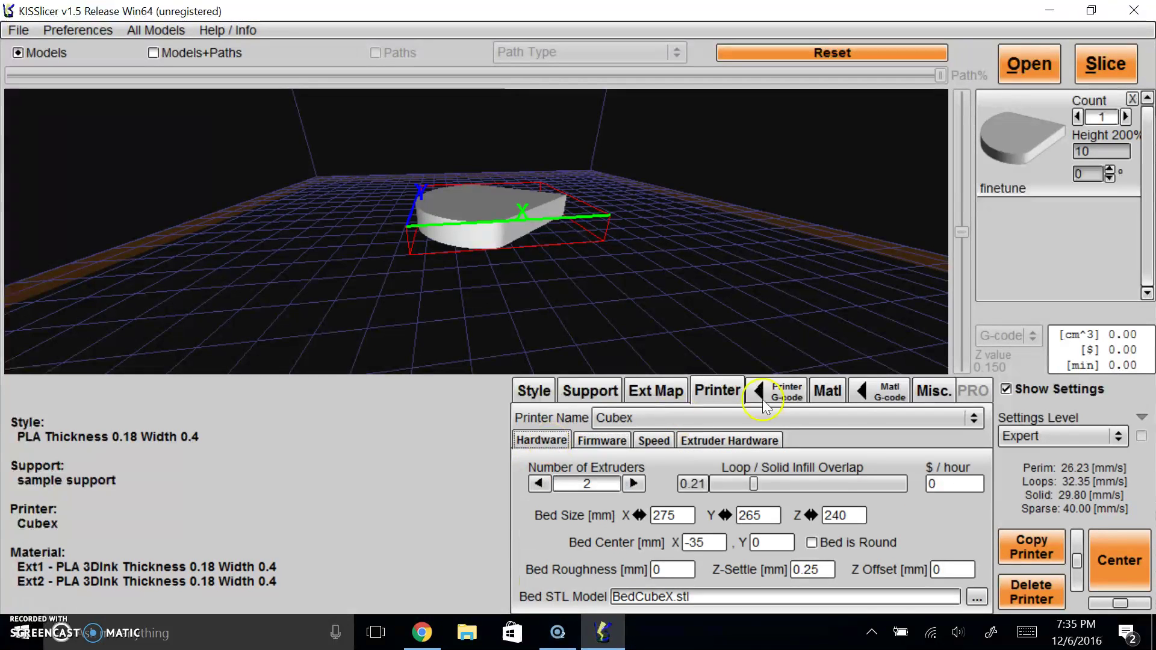
left_click(828, 391)
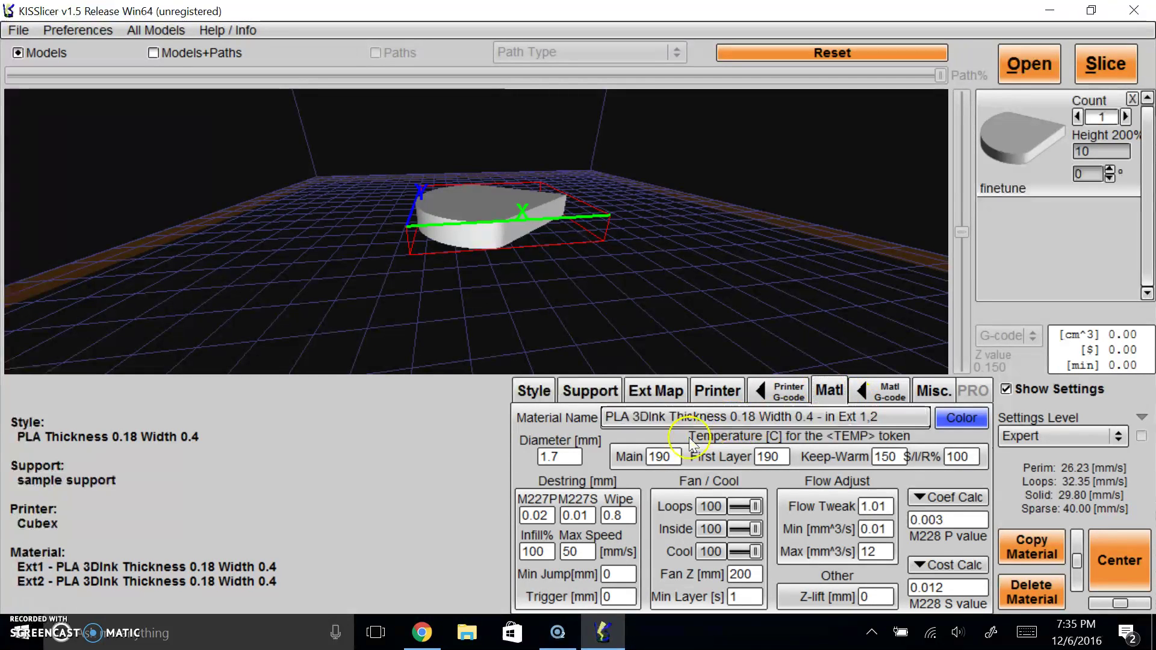
Set the PLA main temperature to 195 and first-layer temperature to 225.
left_click(676, 458)
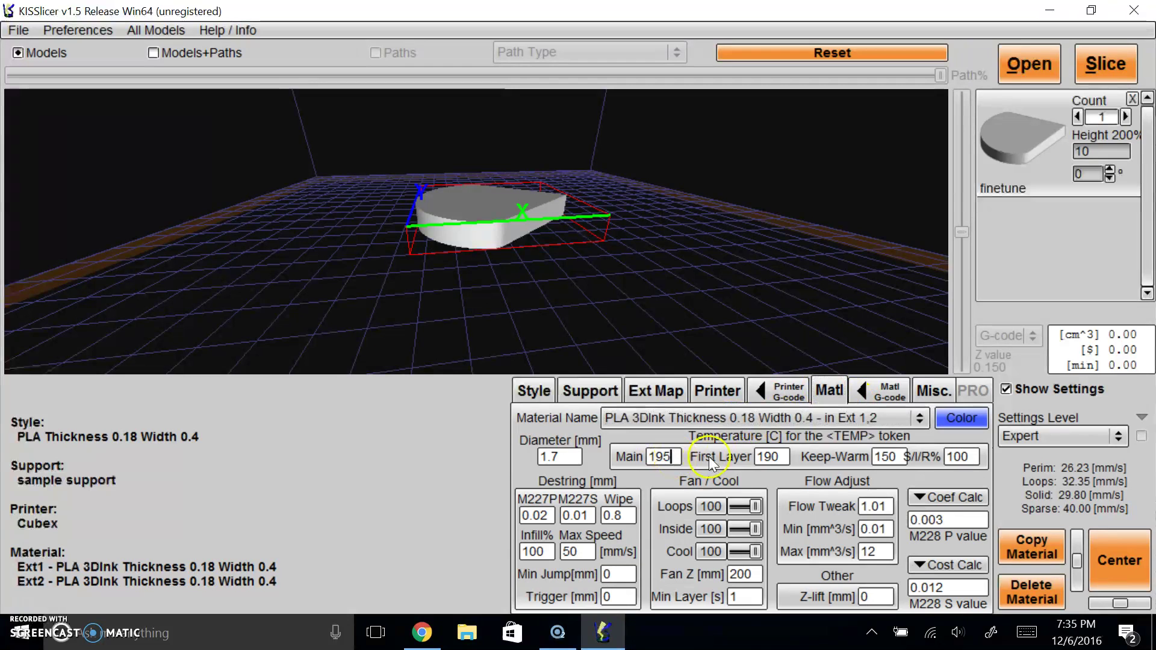
double_click(769, 456)
type("225")
left_click(778, 456)
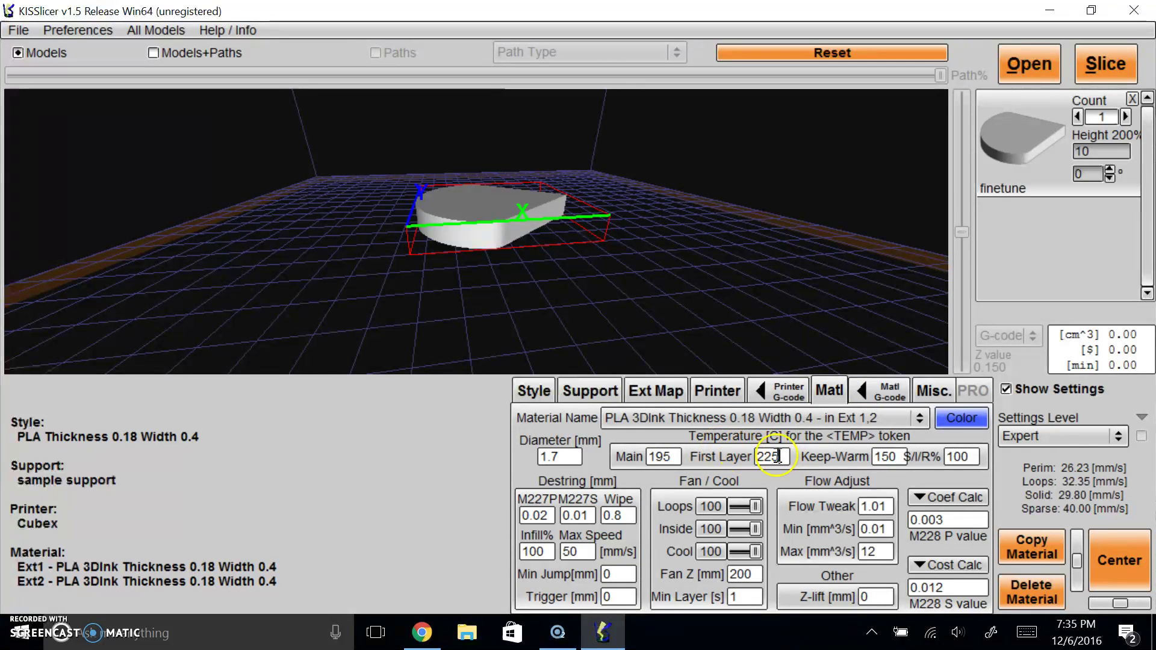
double_click(867, 455)
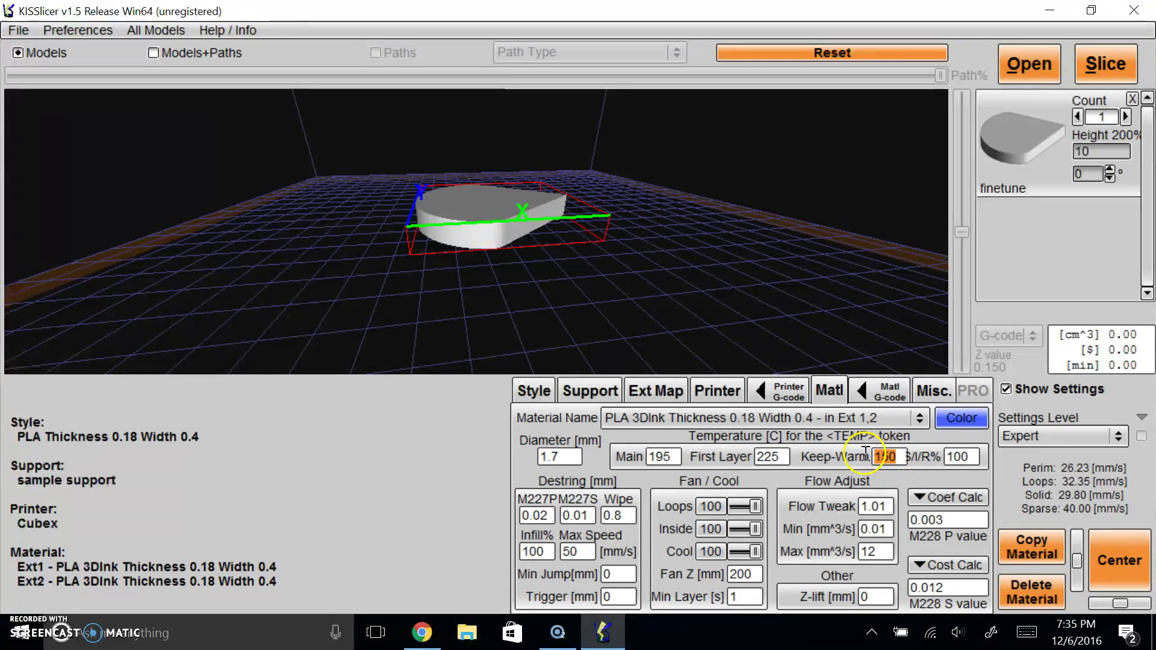
left_click_drag(755, 528, 761, 529)
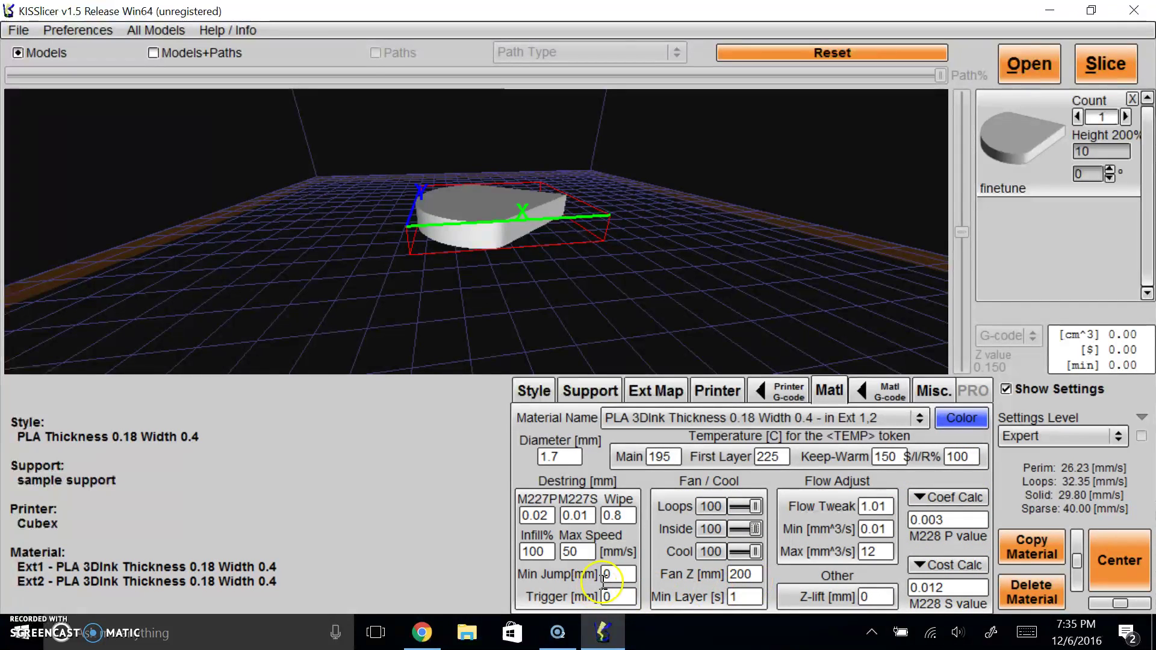
Review the material G-code, then step through the printer G-code sections back to Prefix.
left_click(863, 396)
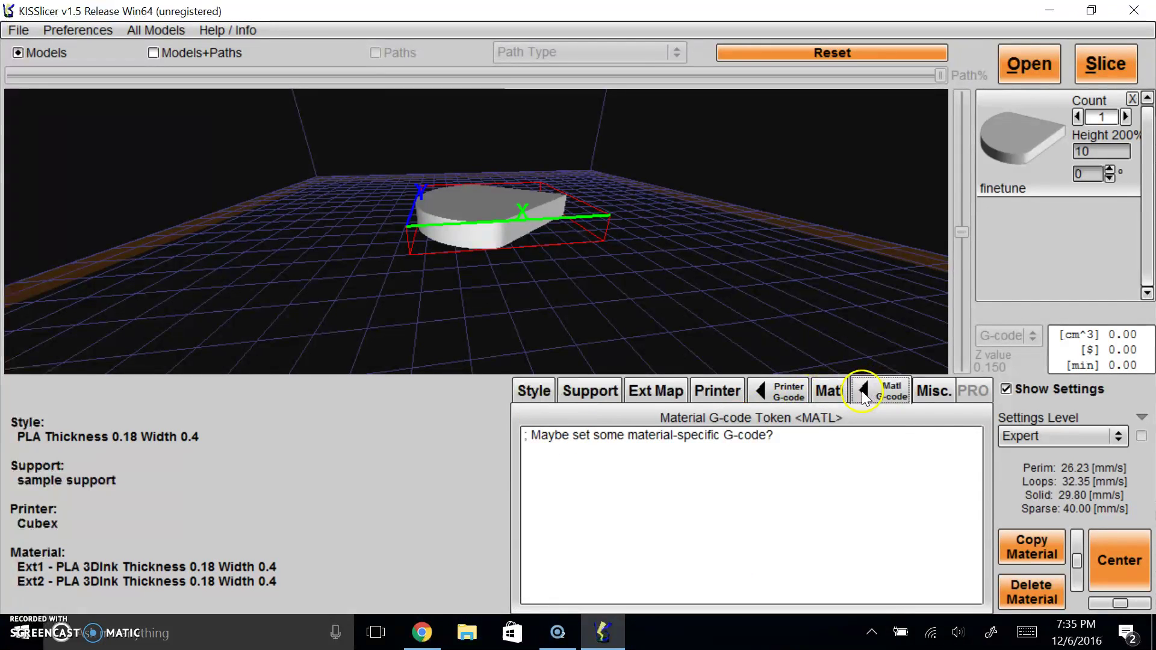
left_click(786, 391)
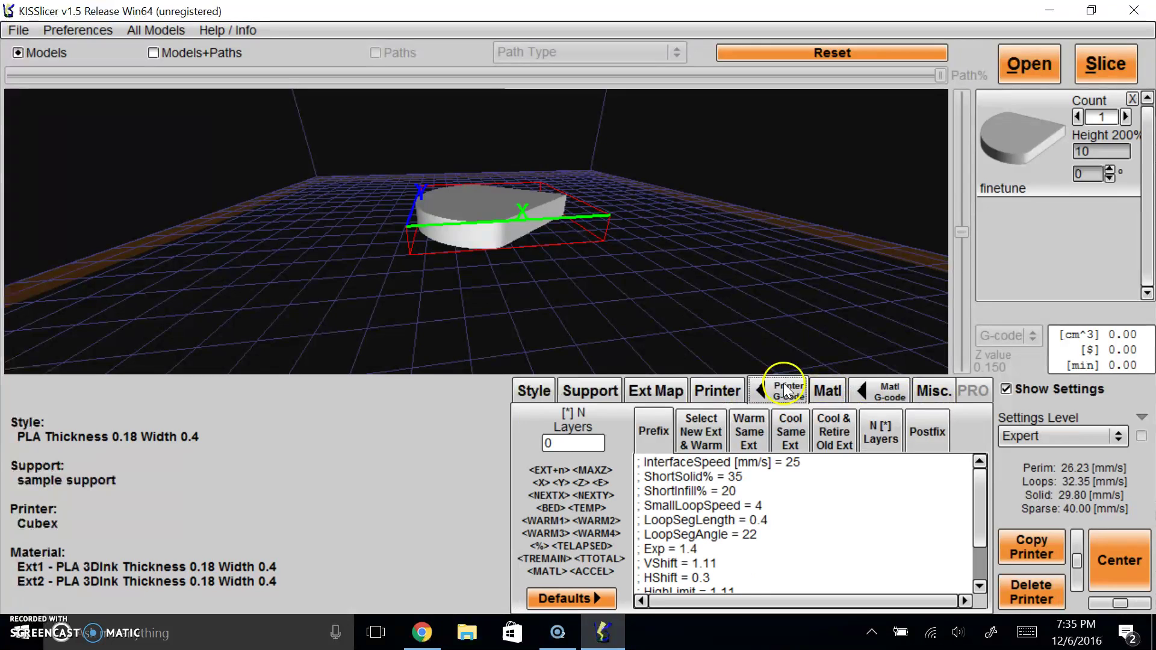
left_click(701, 435)
left_click(749, 435)
left_click(800, 441)
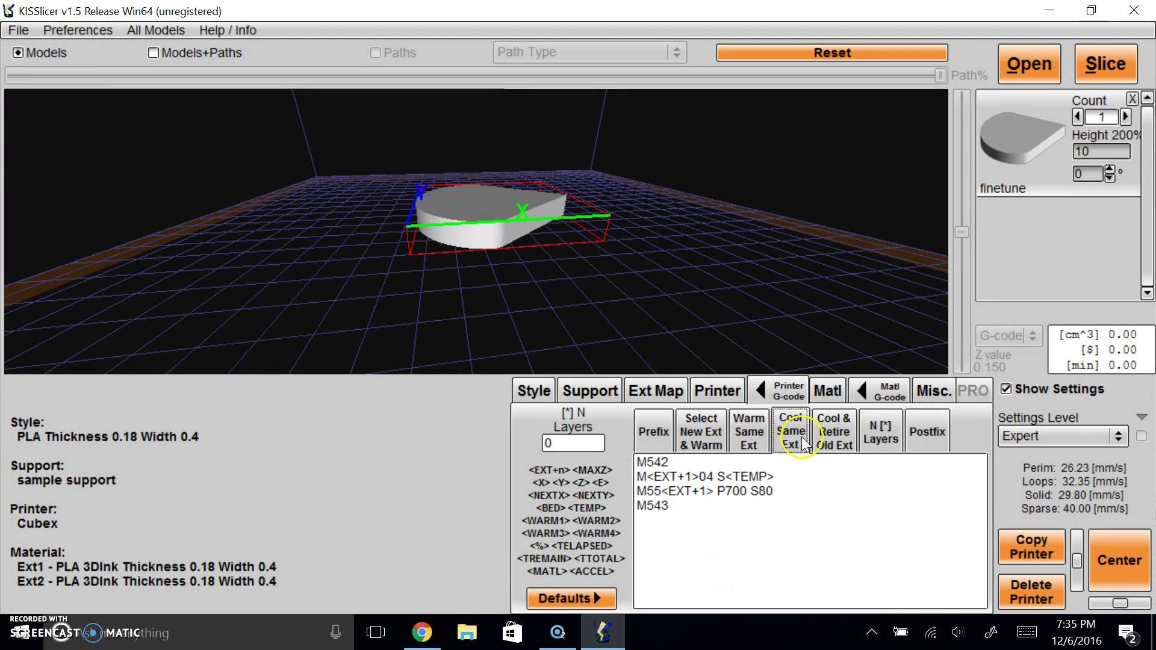
left_click(841, 437)
left_click(881, 435)
left_click(913, 446)
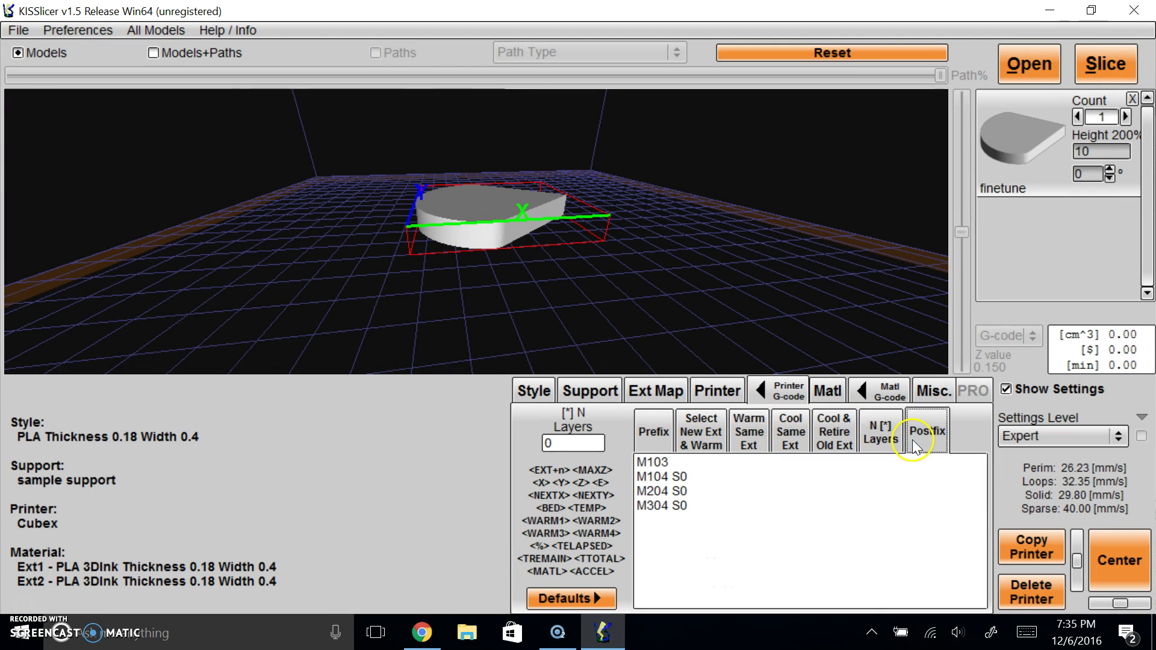
left_click(650, 425)
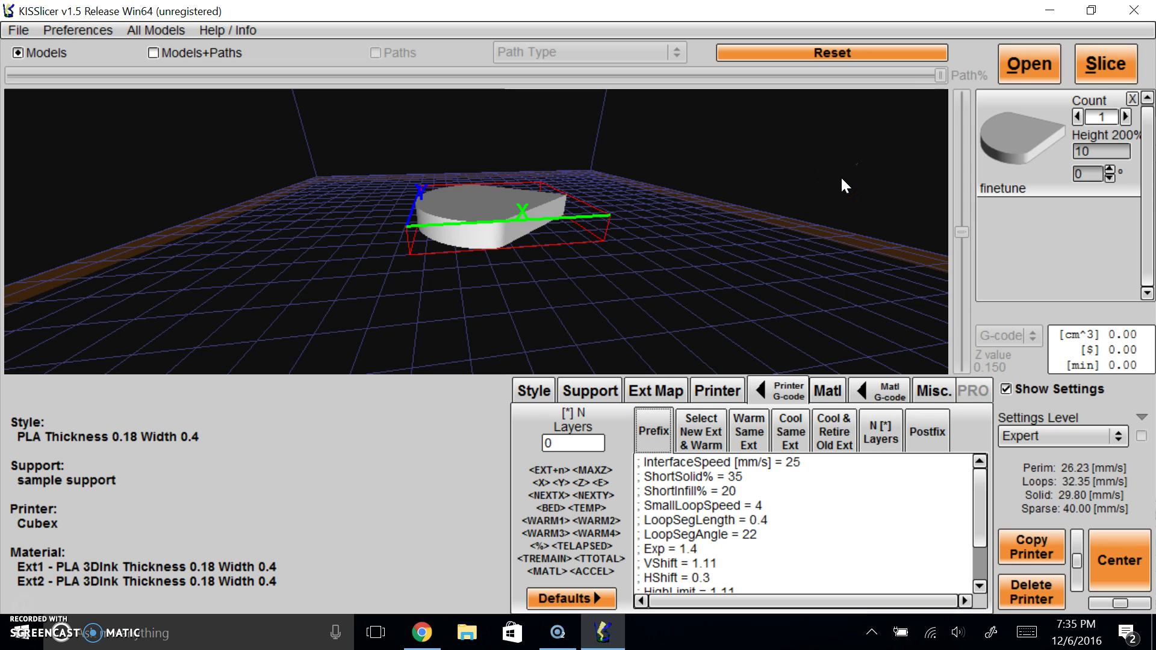
Slice finetune and save it as finetune.bfb on the BEAM_3D (D:) drive.
left_click(1085, 74)
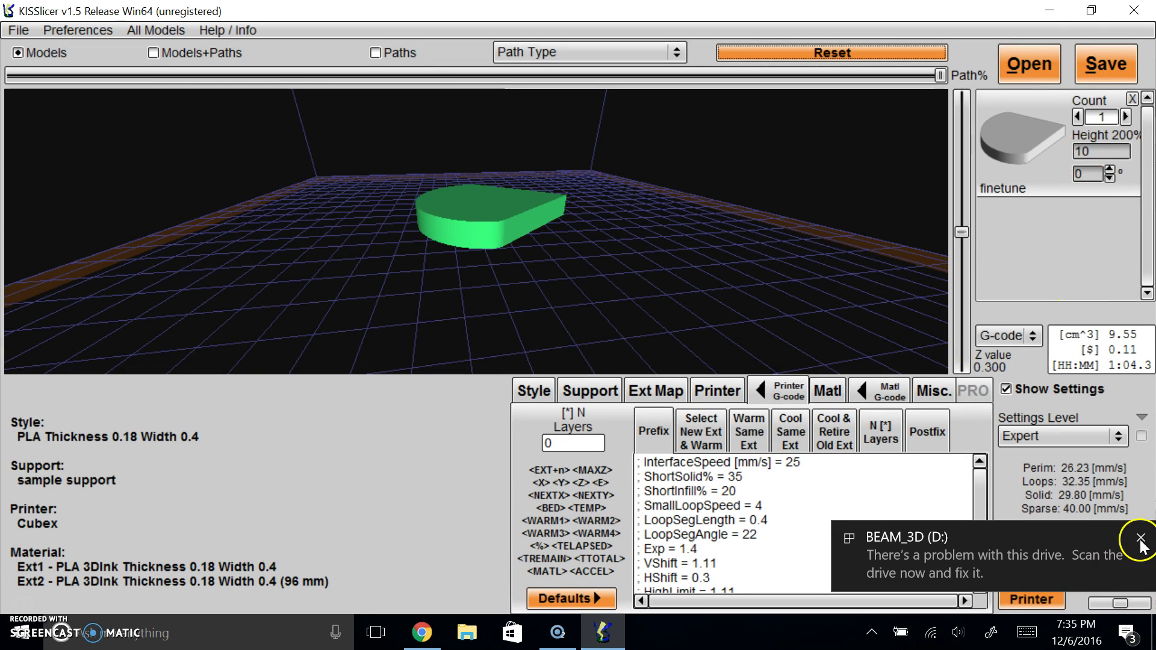
left_click(1128, 541)
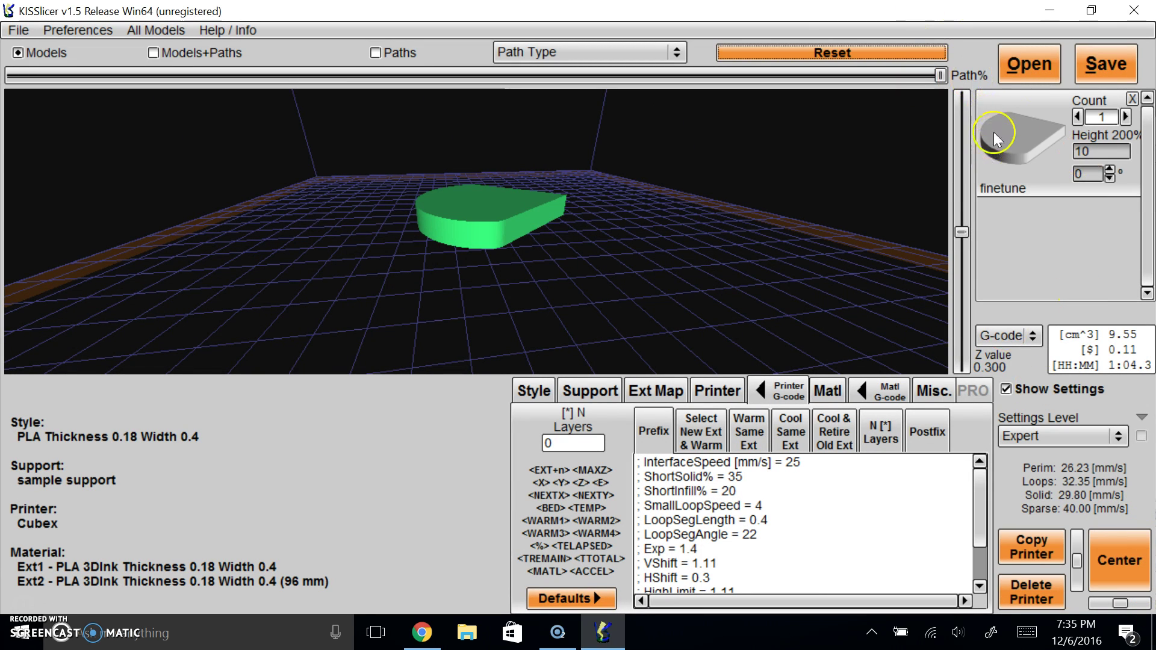
left_click(1107, 66)
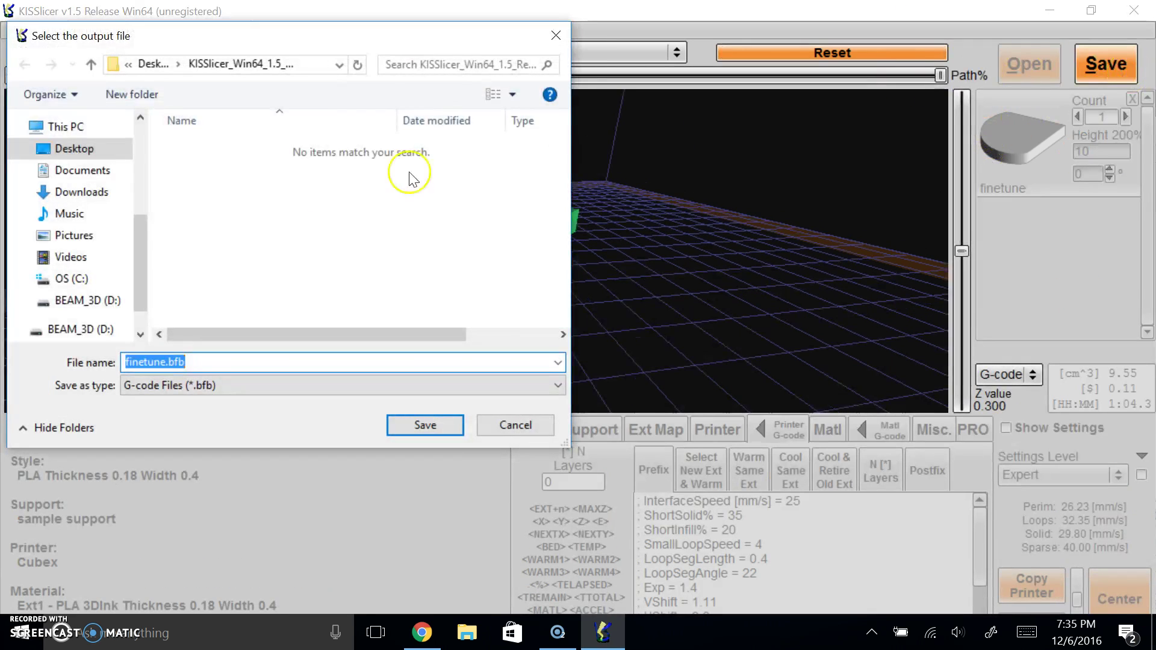
left_click(99, 307)
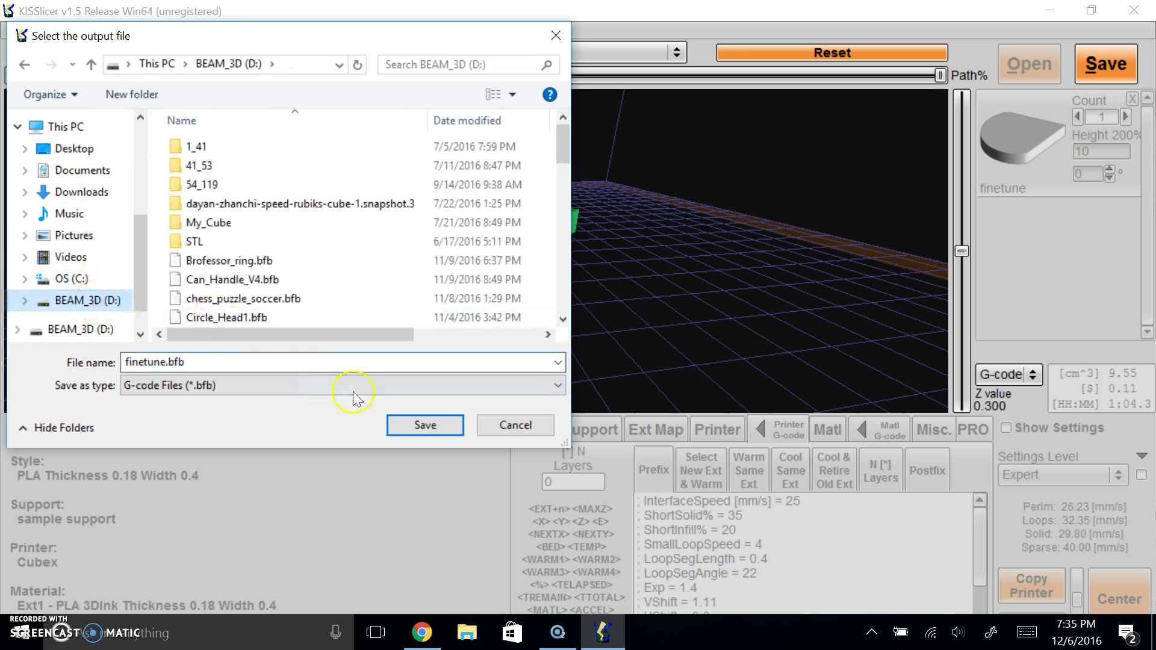
left_click(420, 424)
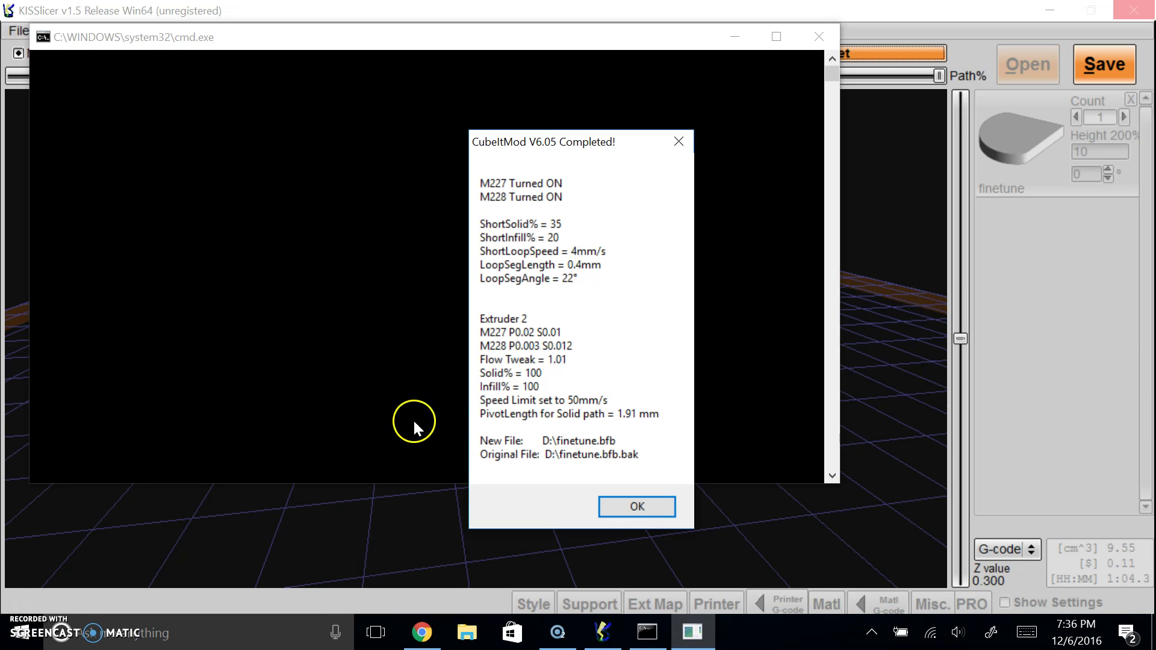
Acknowledge the CubeItMod V6.05 Completed report to return to KISSlicer.
left_click(639, 507)
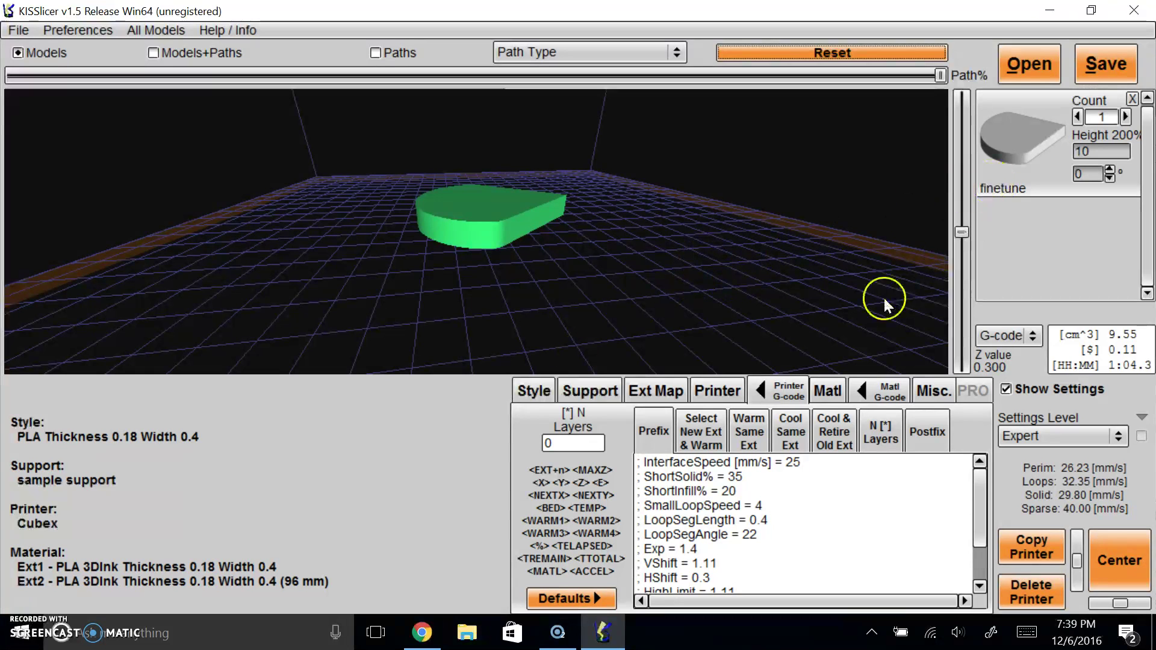
Remove the finetune model from the bed, resetting estimates to 0.00, and show the Style settings.
scroll(877, 301, "up", 2)
scroll(878, 306, "down", 3)
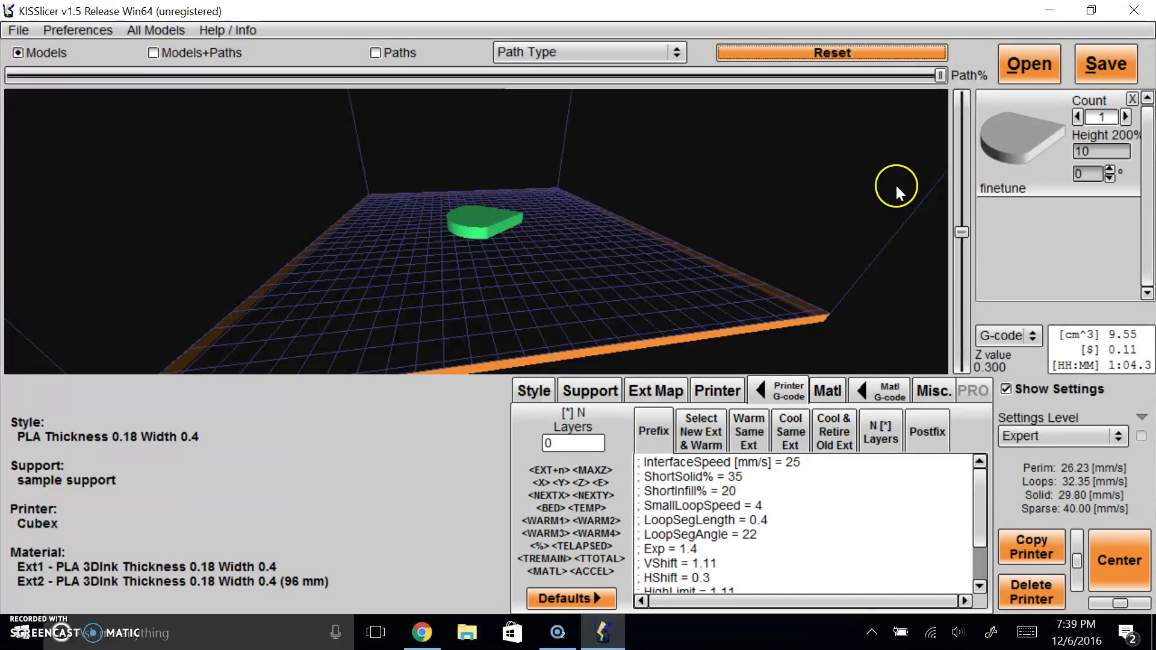
left_click(1132, 99)
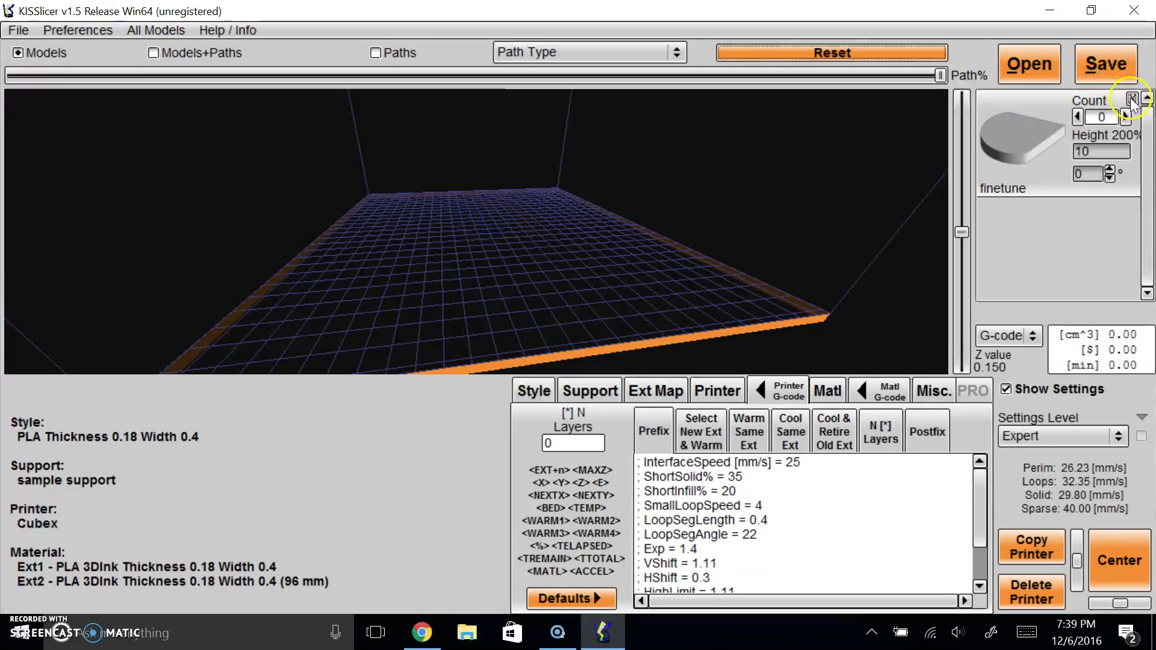
left_click(533, 390)
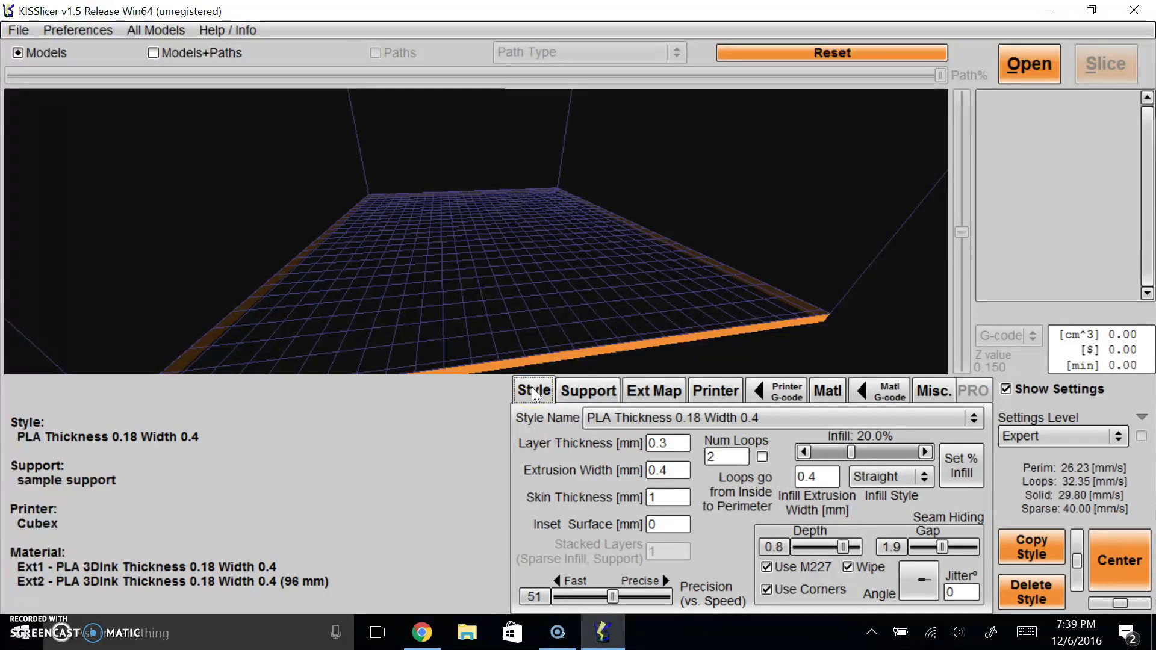